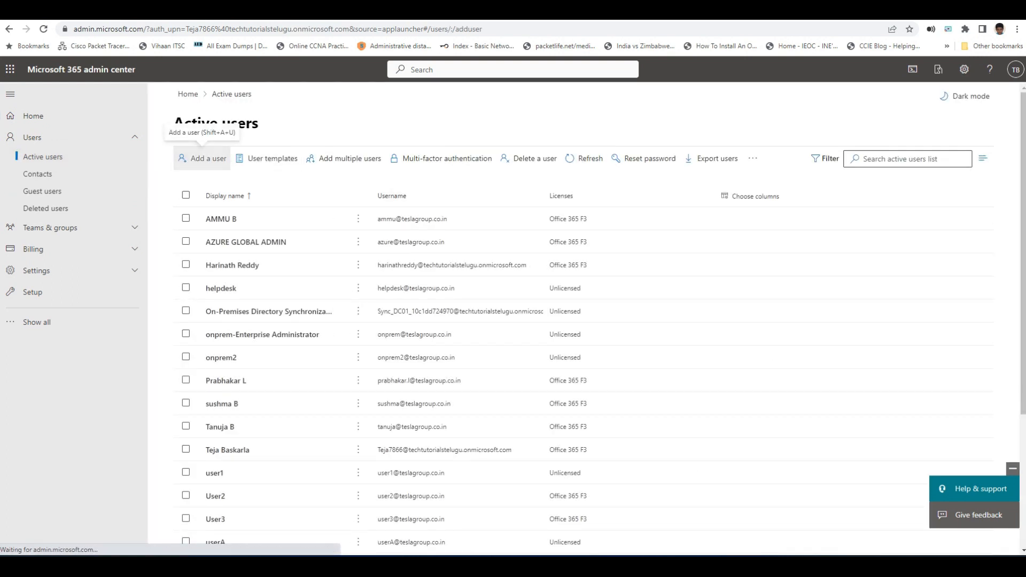
# Step: Start a new user with display name and username userX and a custom password
pyautogui.click(202, 158)
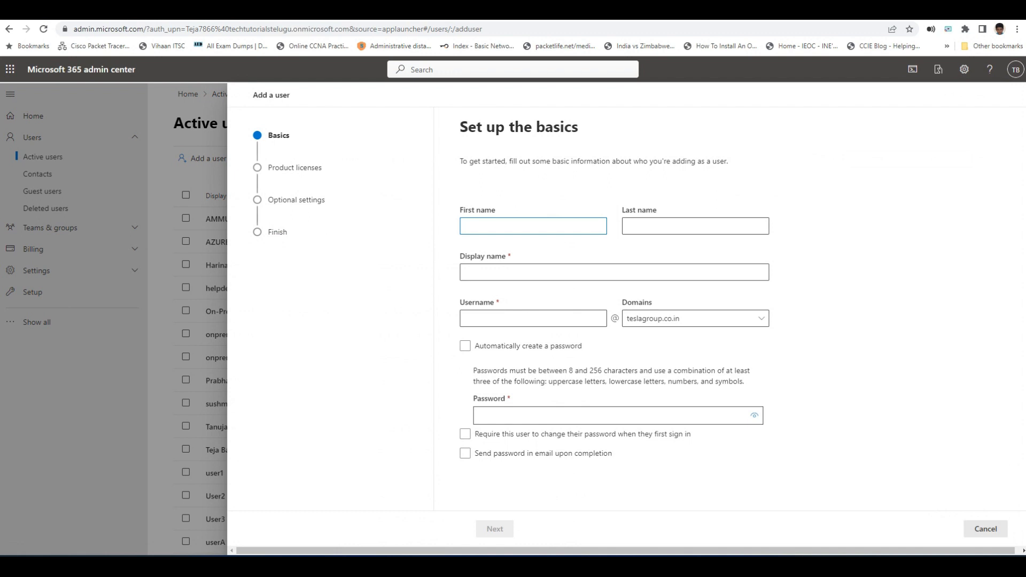
pyautogui.click(533, 226)
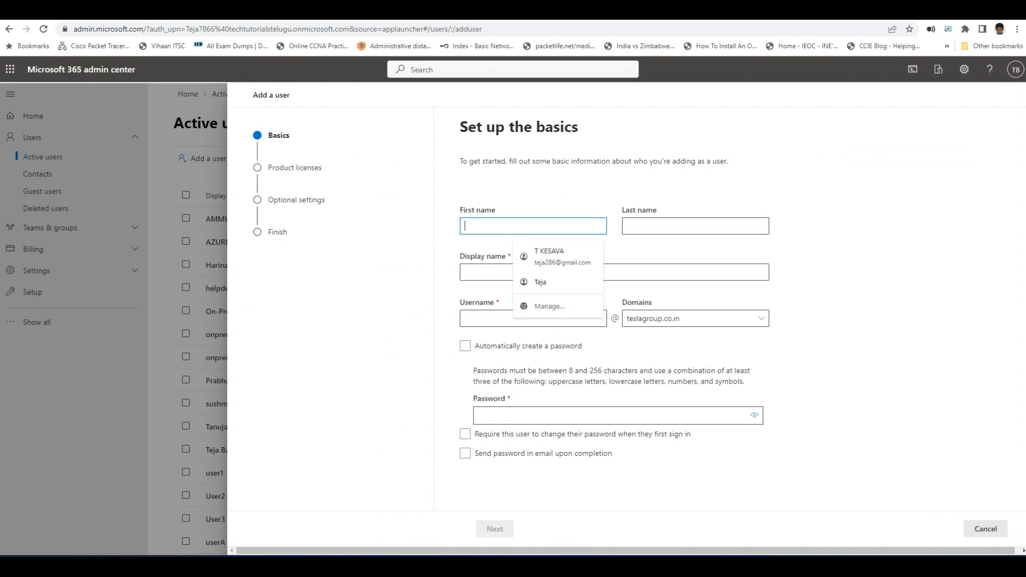
pyautogui.click(486, 271)
pyautogui.write('user')
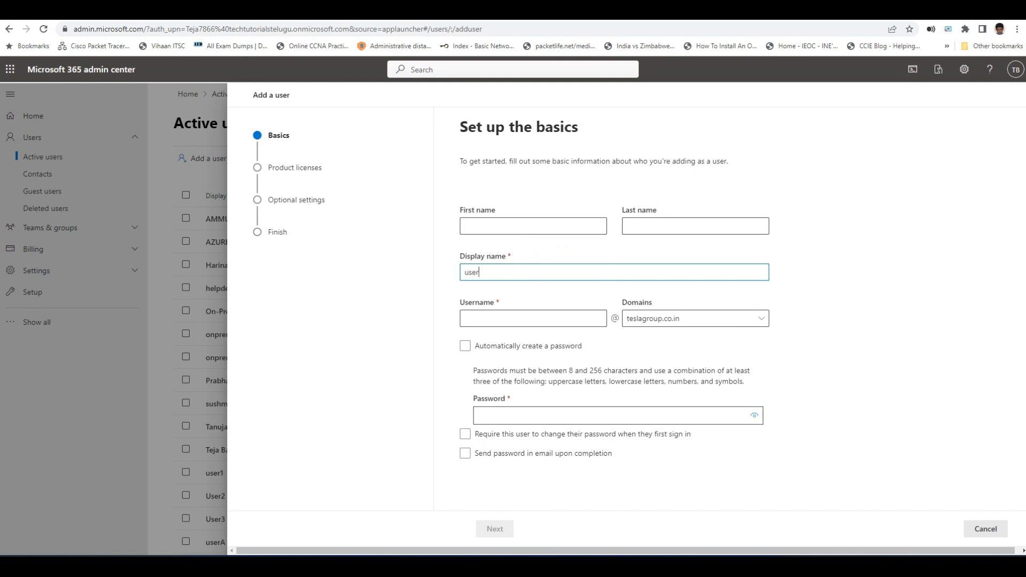
pyautogui.write('X')
pyautogui.press('Tab')
pyautogui.write('user')
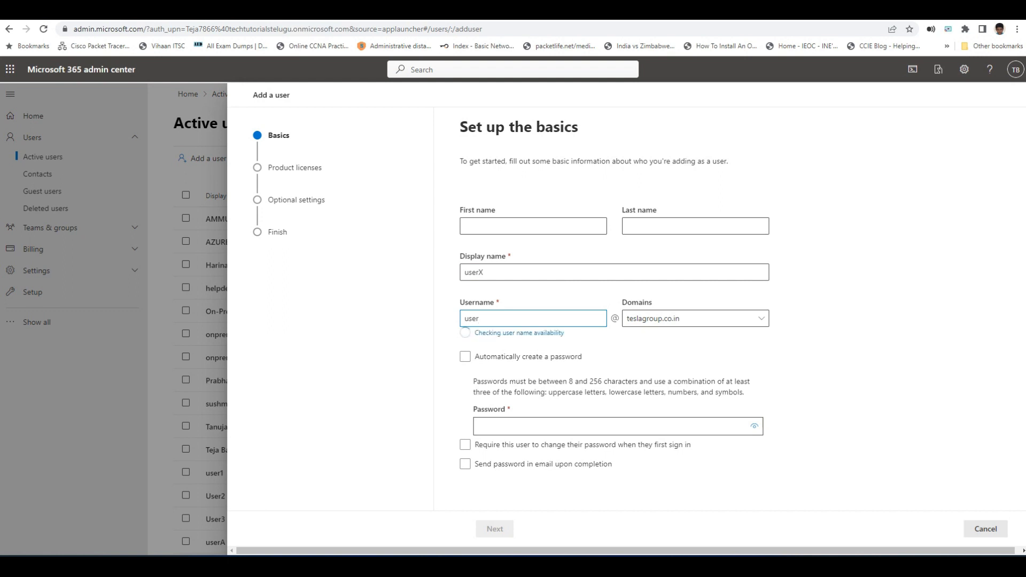
pyautogui.write('X')
pyautogui.press('Tab')
pyautogui.press('Tab')
pyautogui.press('Tab')
pyautogui.write('•••••••••')
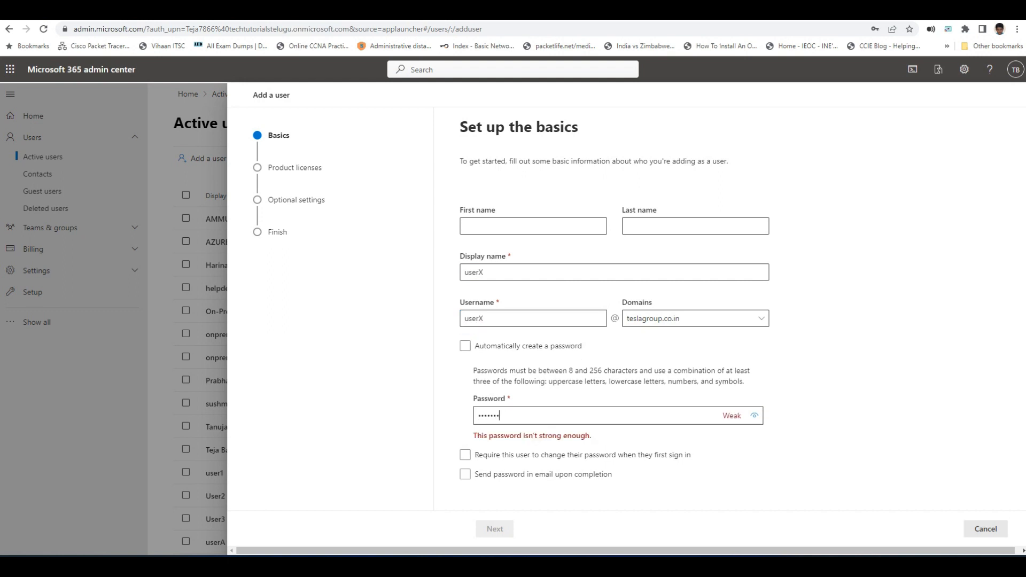
pyautogui.press('Return')
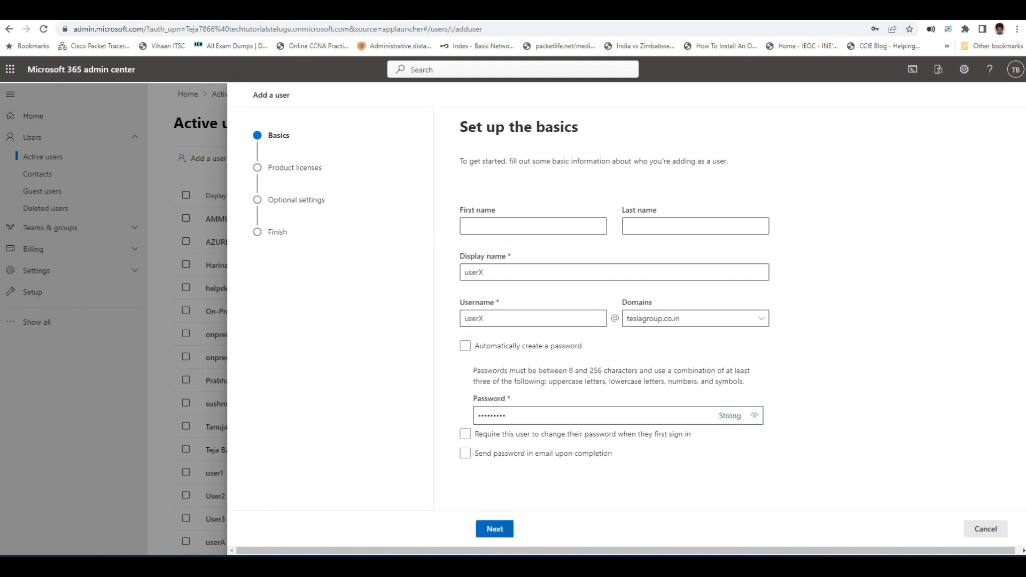
# Step: Assign the Office 365 F3 licence and finish creating userX
pyautogui.click(479, 300)
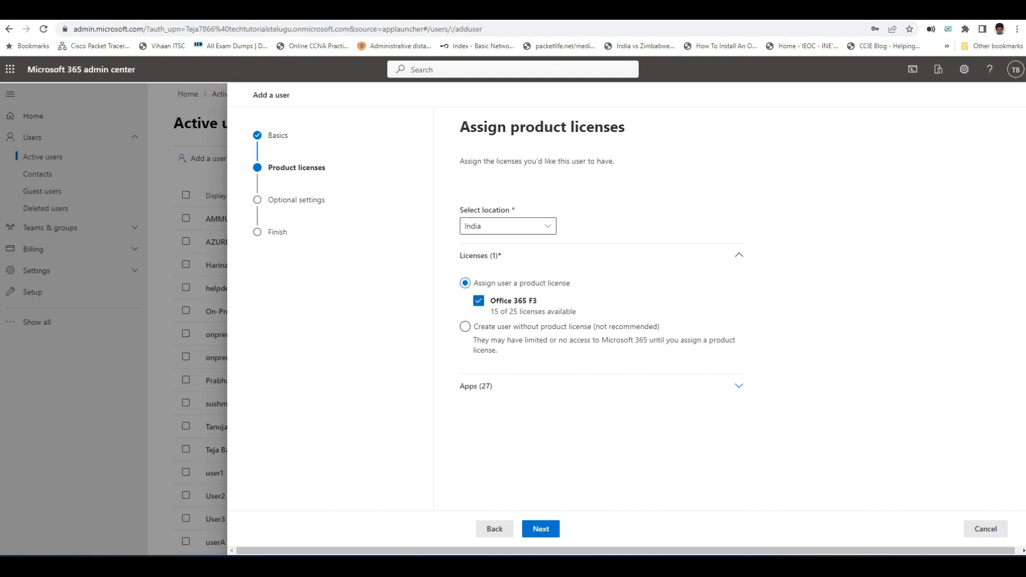
pyautogui.press('Return')
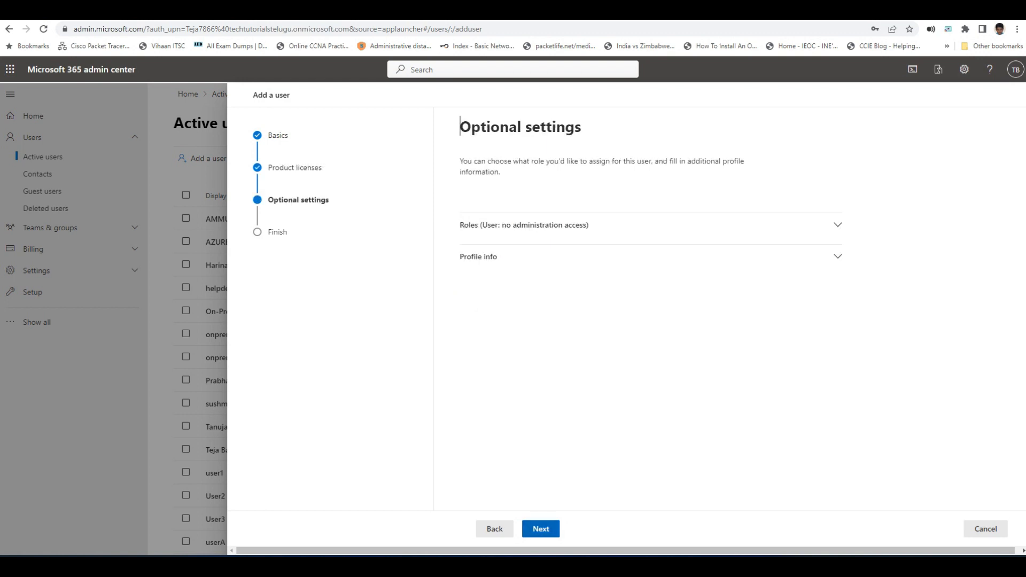
pyautogui.click(540, 529)
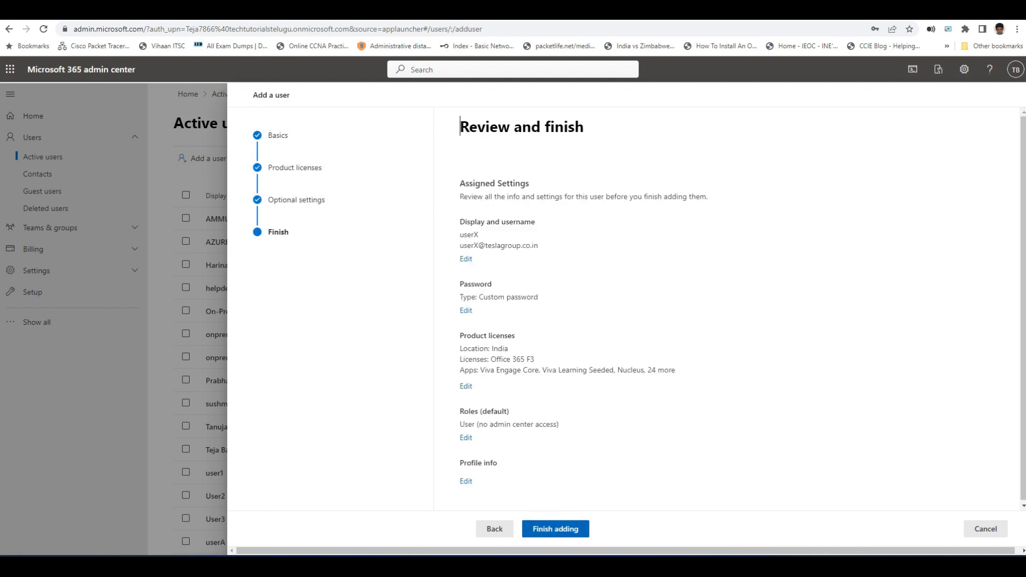
pyautogui.click(555, 529)
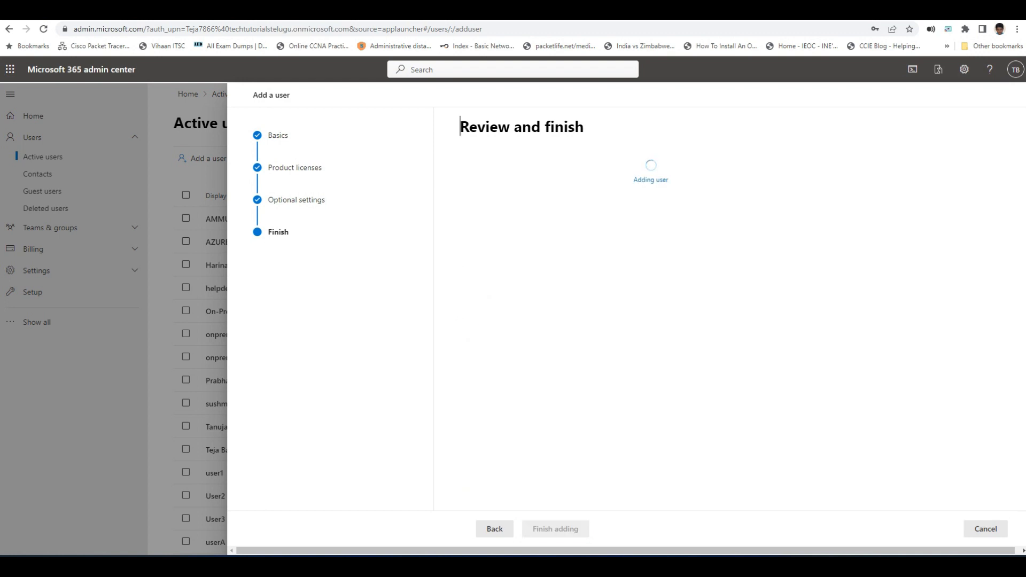
pyautogui.click(495, 529)
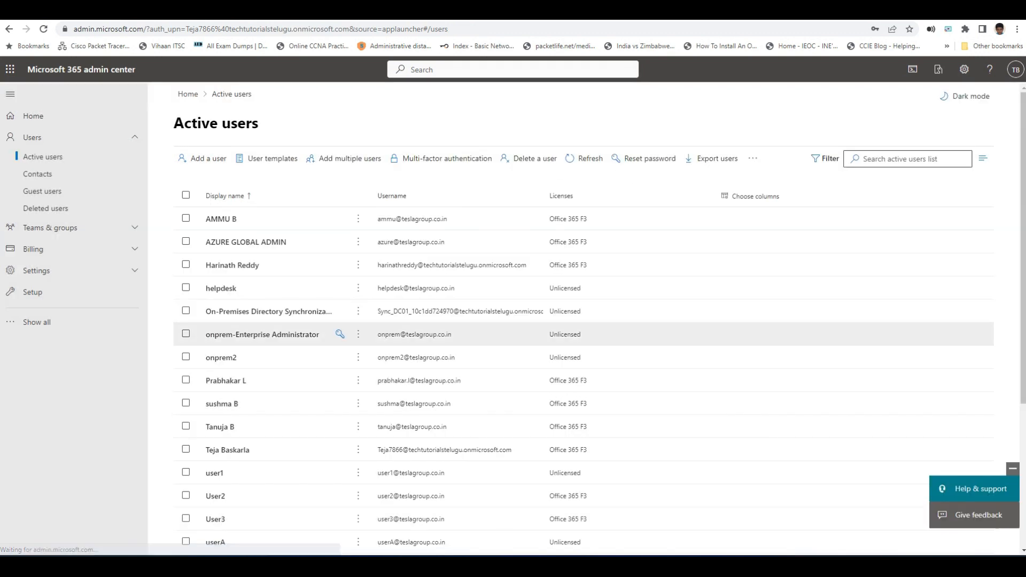
# Step: Review the active users list, then begin adding another user
pyautogui.scroll(-4, 340, 256)
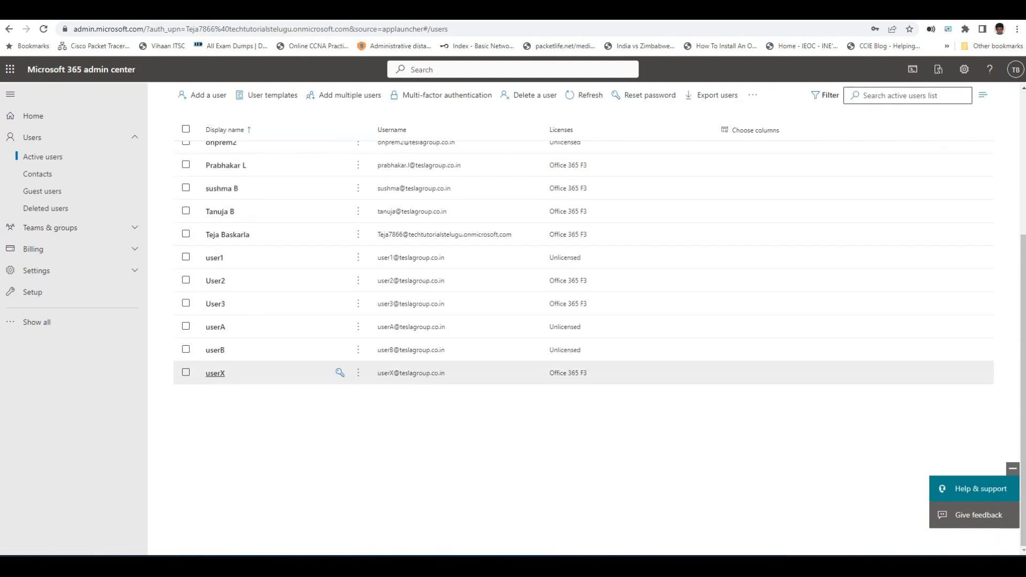
pyautogui.scroll(4, 584, 426)
pyautogui.scroll(-4, 583, 426)
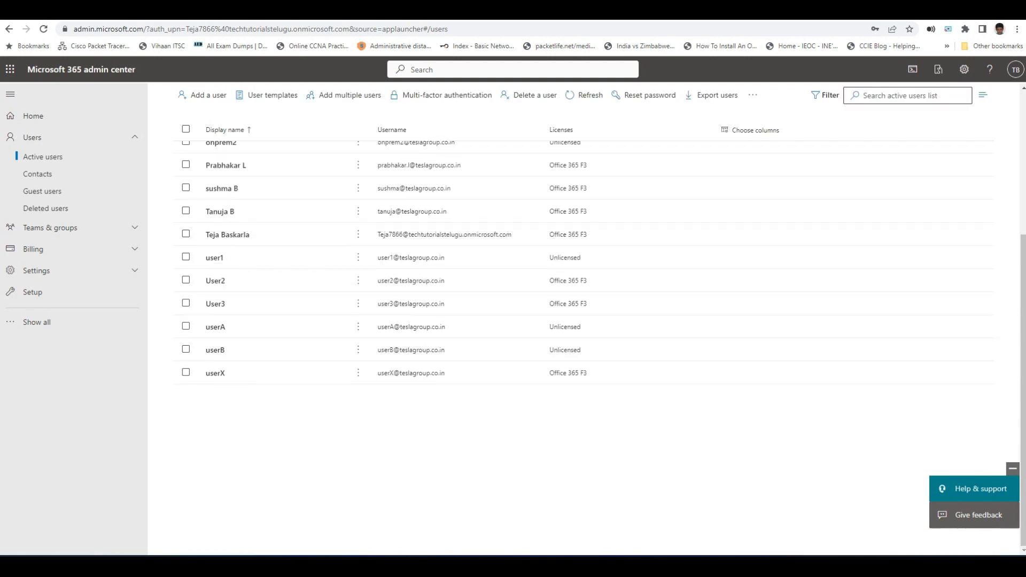
pyautogui.scroll(4, 340, 350)
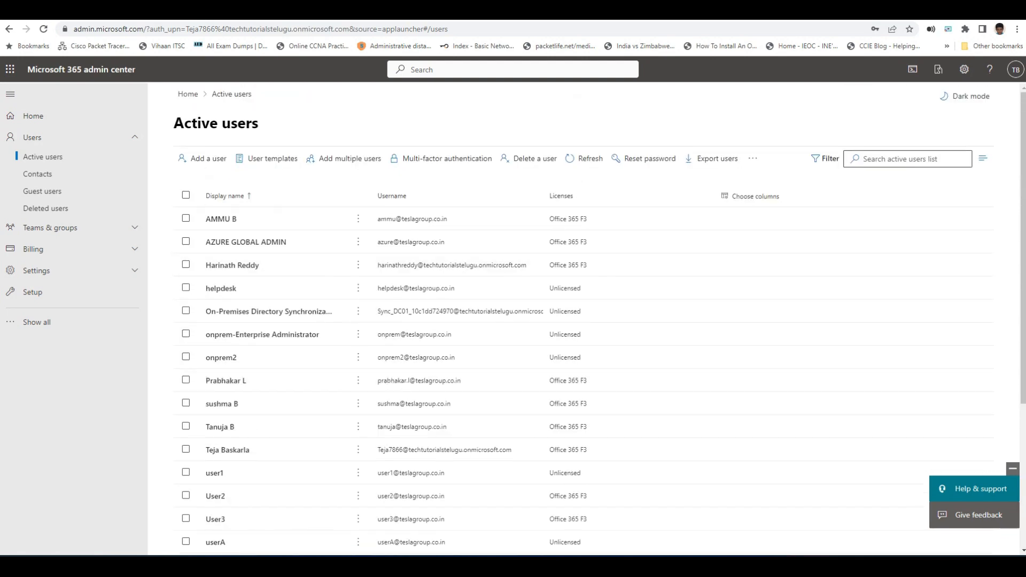
pyautogui.click(203, 158)
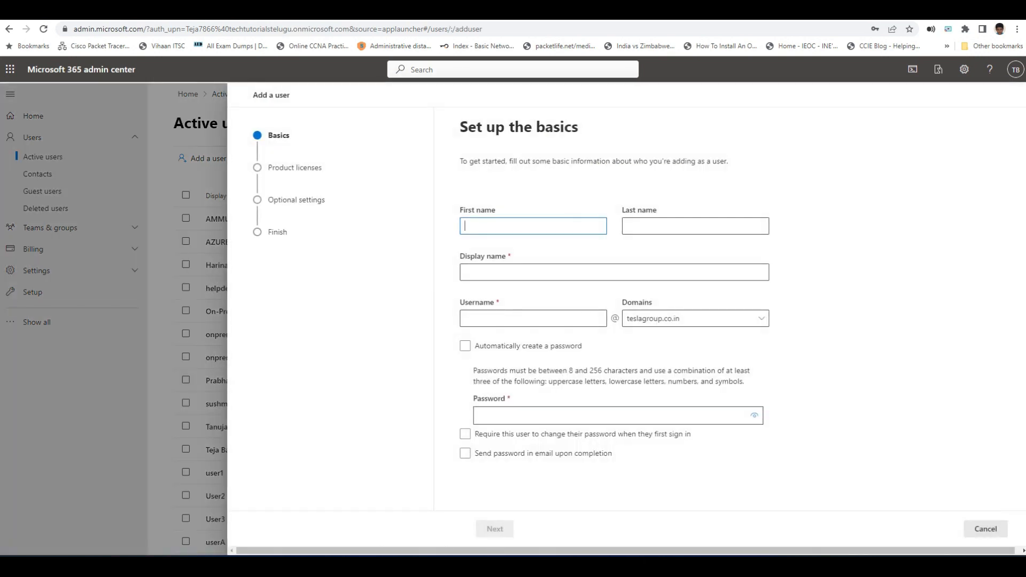
# Step: Enter userY as display name and username, replacing the weak password with a stronger one
pyautogui.press('Tab')
pyautogui.press('Tab')
pyautogui.write('userY')
pyautogui.press('Tab')
pyautogui.write('userY')
pyautogui.press('Tab')
pyautogui.press('Tab')
pyautogui.press('Tab')
pyautogui.write('•••••••••')
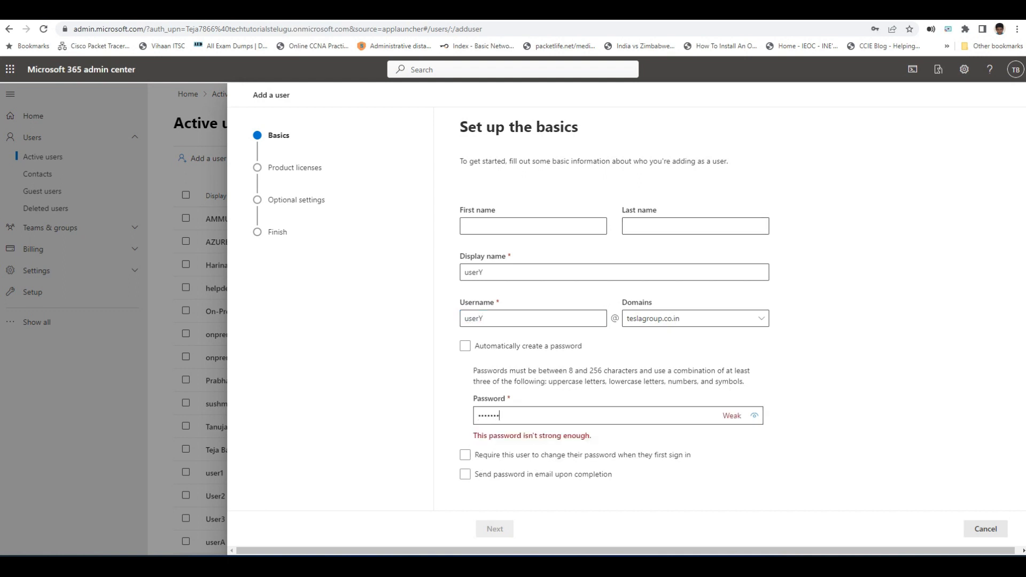
pyautogui.hotkey('ctrl', 'a')
pyautogui.write('•••••••••')
# Step: Give userY the Office 365 F3 licence, finish adding, and review the users list
pyautogui.click(494, 529)
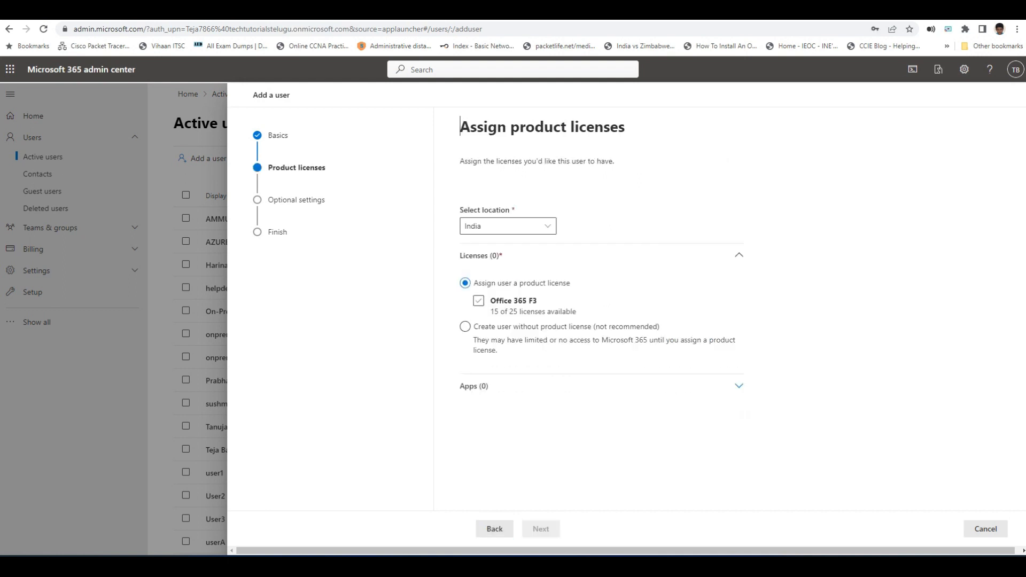
pyautogui.click(478, 301)
pyautogui.click(527, 528)
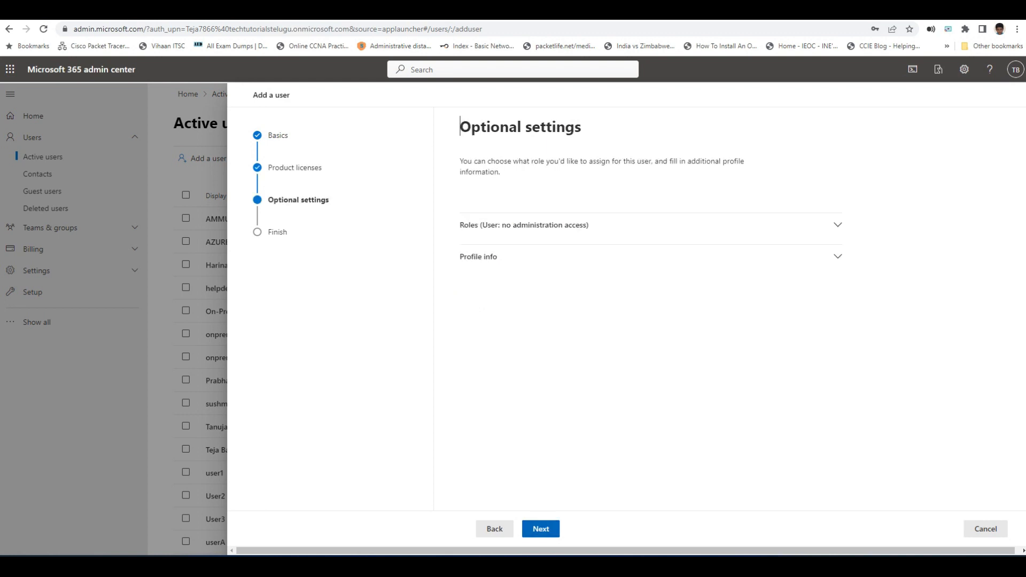
pyautogui.click(526, 529)
pyautogui.click(526, 529)
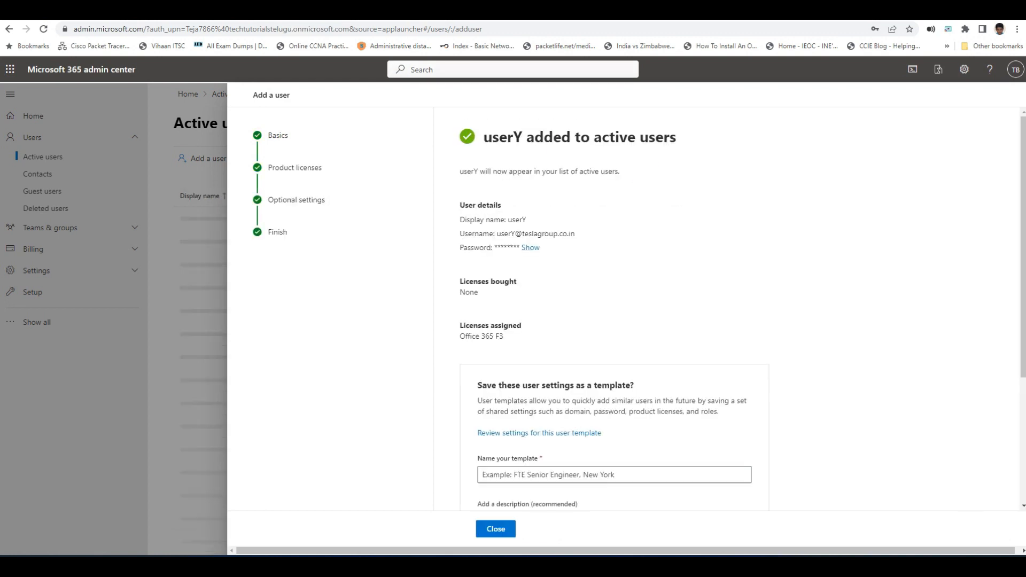
pyautogui.click(495, 529)
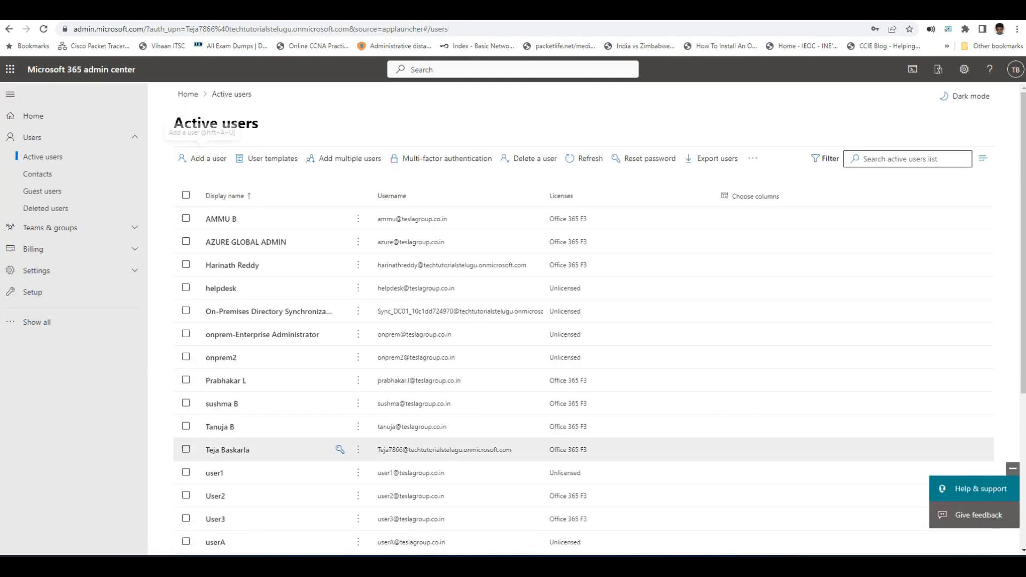
pyautogui.scroll(-5, 342, 334)
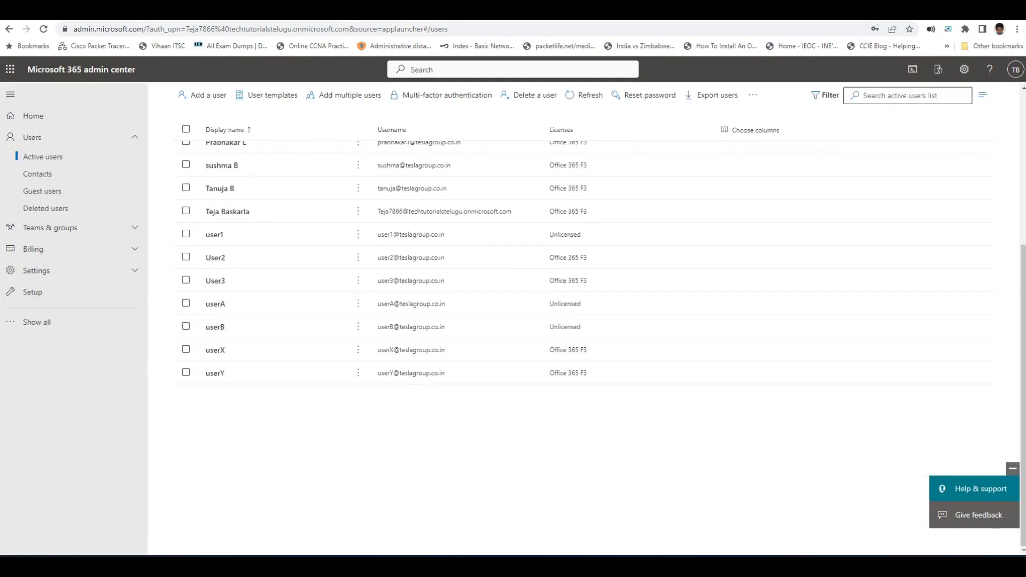
pyautogui.scroll(5, 339, 380)
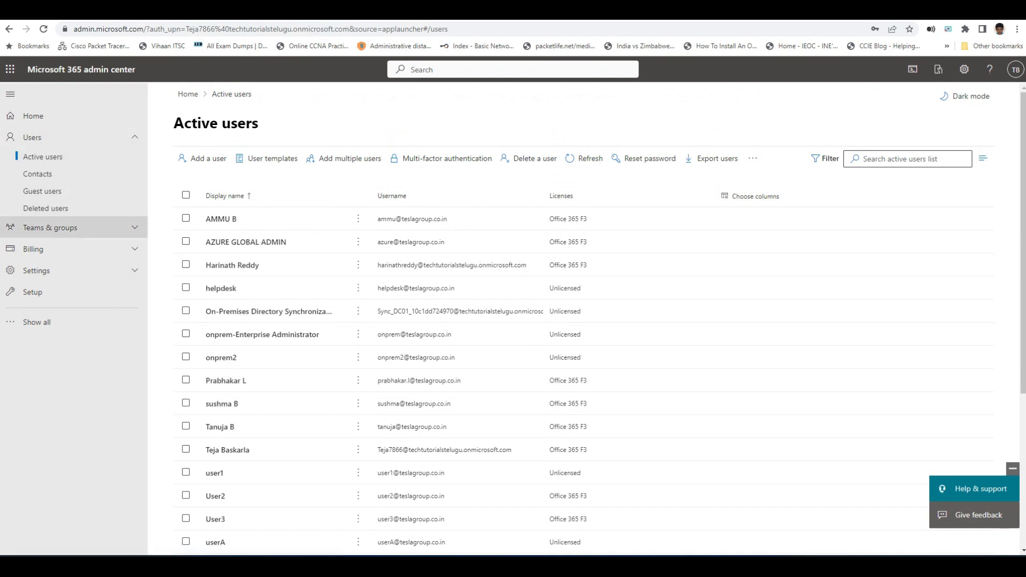
# Step: Under Teams & groups > Shared mailboxes, create a mailbox named support
pyautogui.click(50, 227)
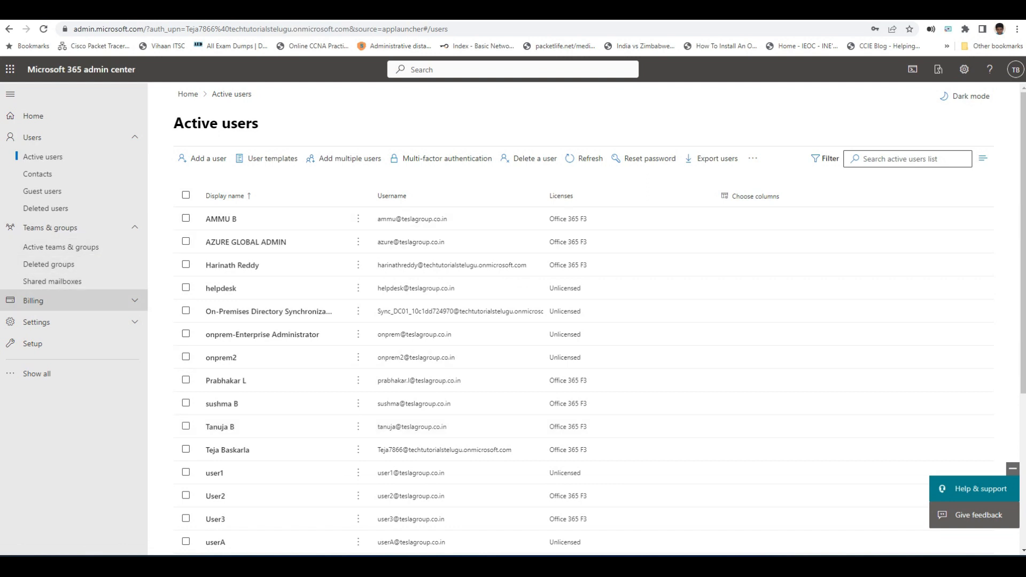
pyautogui.click(52, 281)
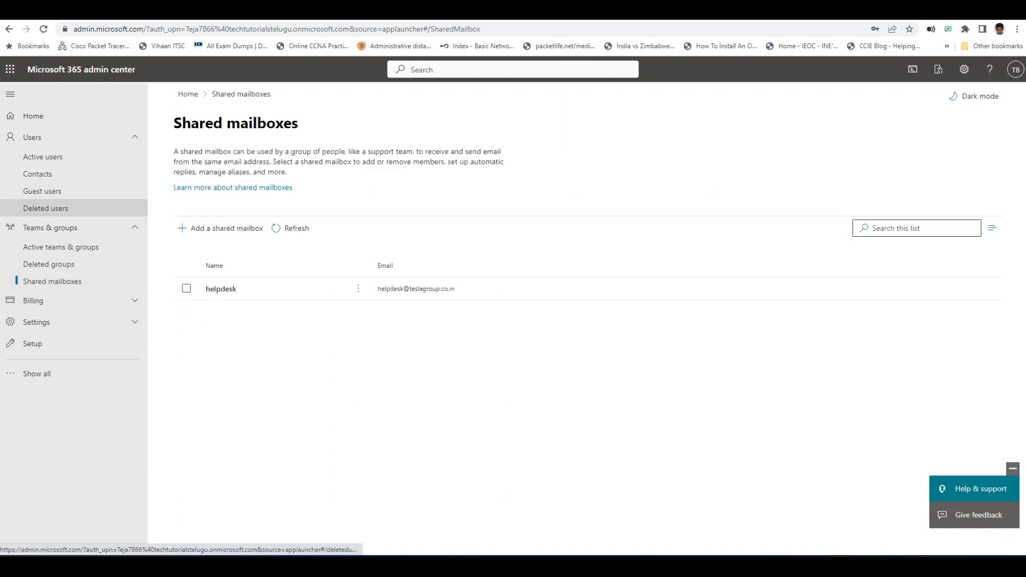
pyautogui.click(220, 228)
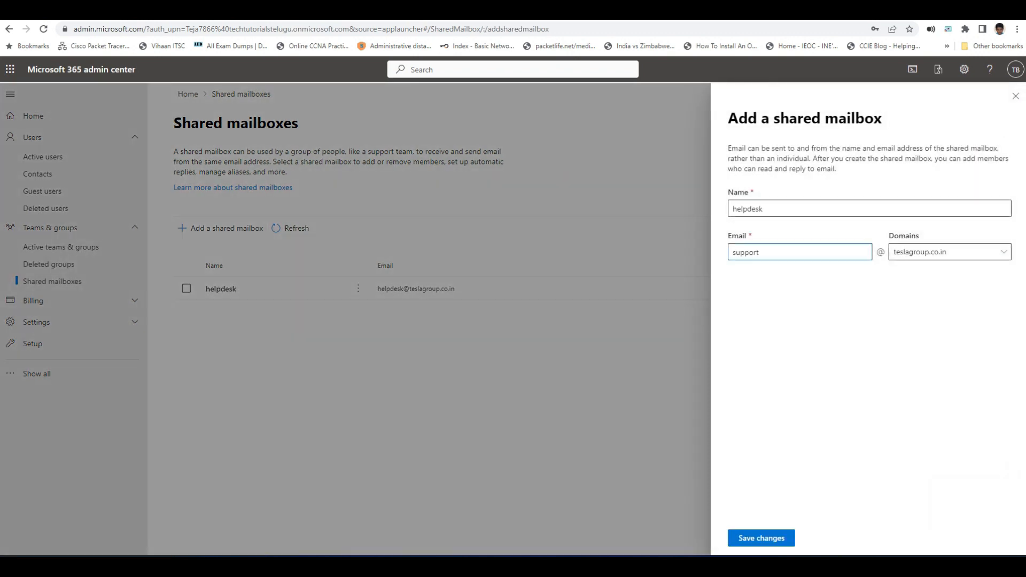
pyautogui.doubleClick(748, 209)
pyautogui.write('support')
pyautogui.click(761, 537)
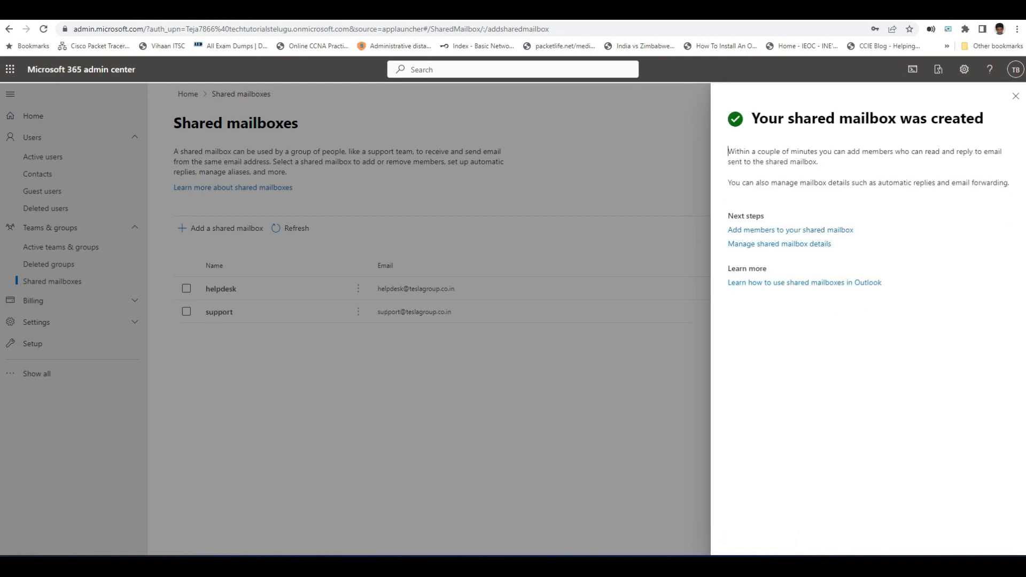
pyautogui.click(1015, 95)
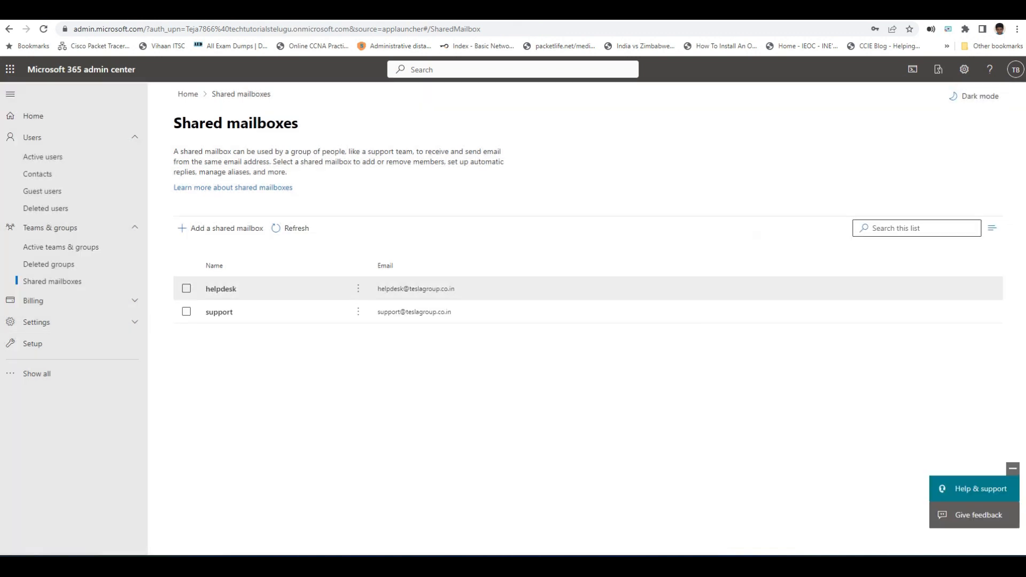
# Step: Add userX and userY as members of the support shared mailbox
pyautogui.click(219, 312)
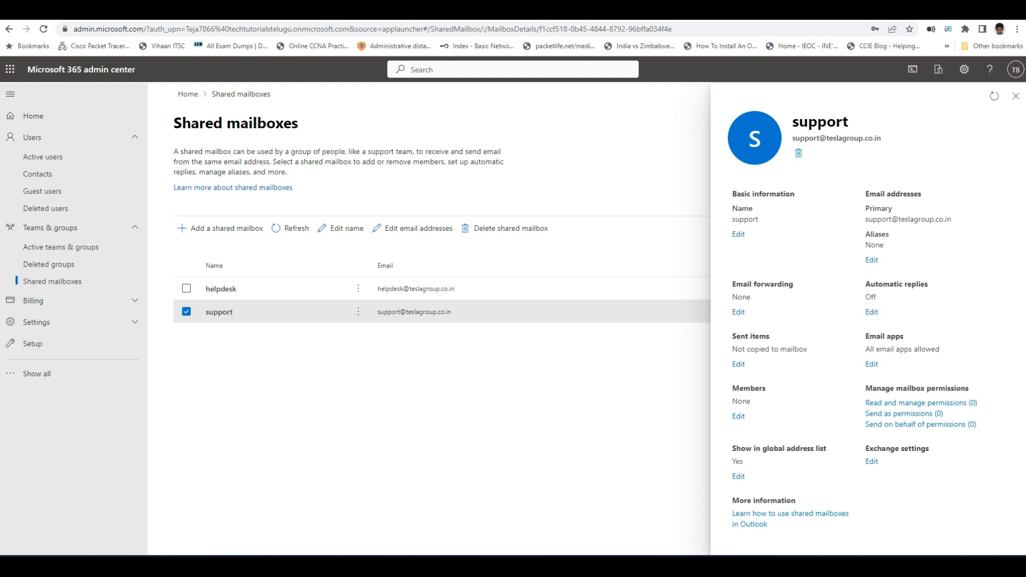
pyautogui.click(737, 415)
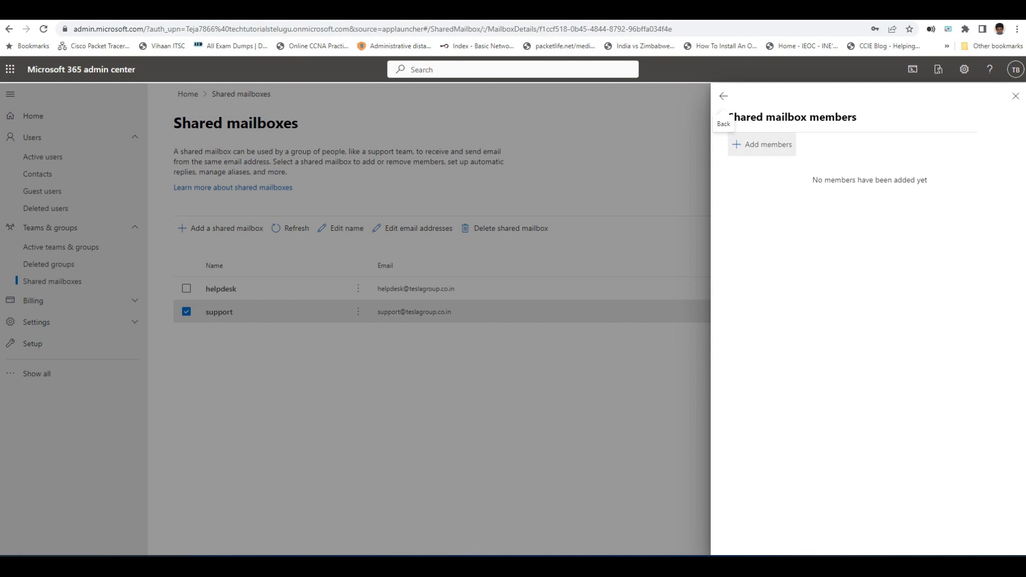
pyautogui.click(762, 145)
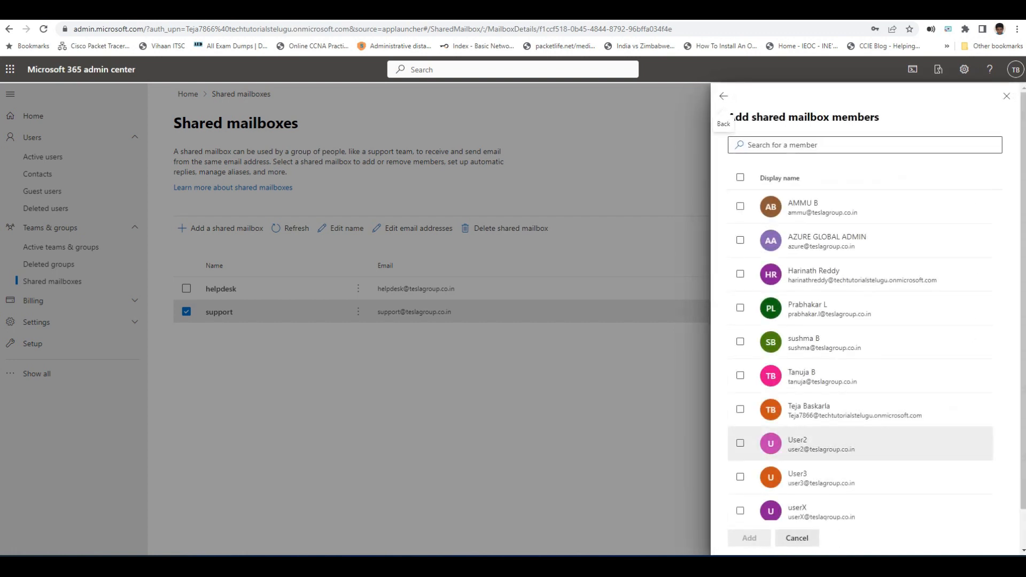
pyautogui.scroll(-1, 854, 457)
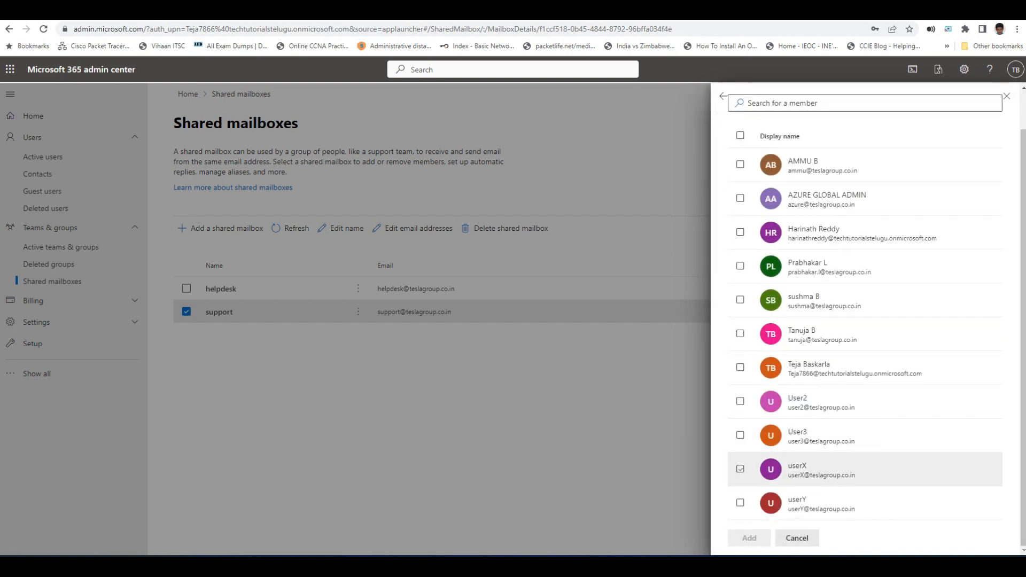
pyautogui.click(740, 468)
pyautogui.click(740, 502)
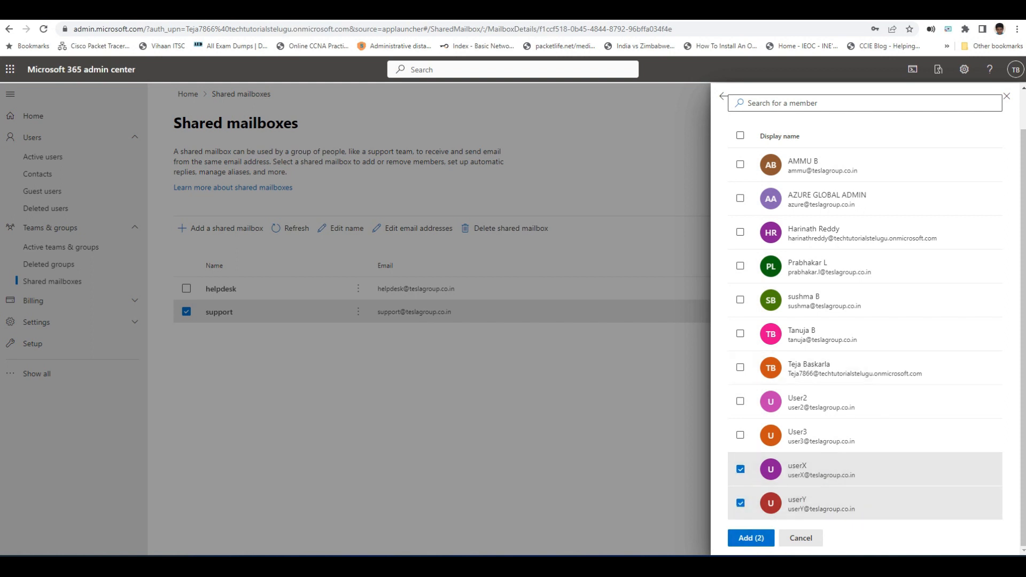
pyautogui.click(751, 538)
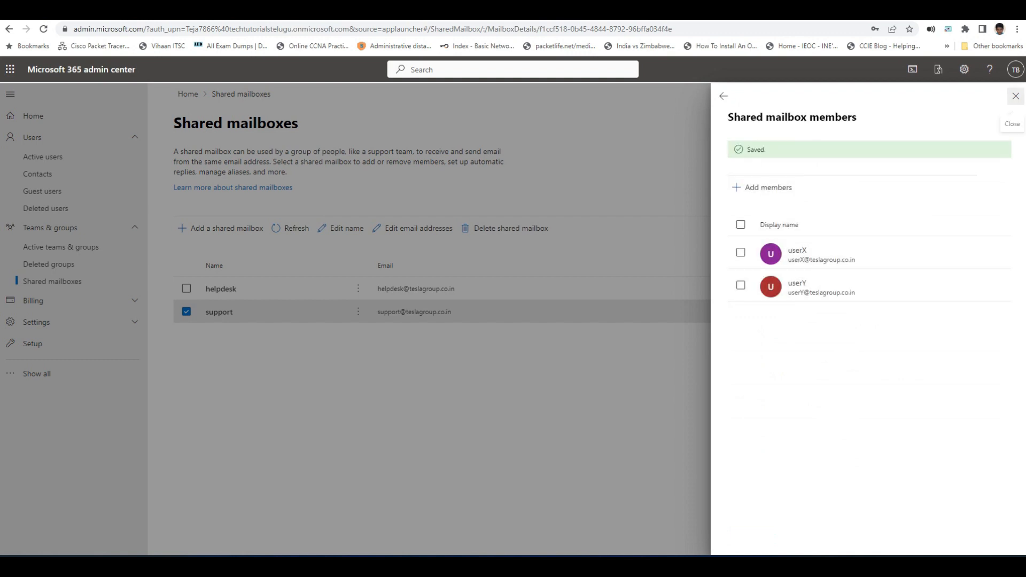
# Step: Return to the support mailbox details and open a new private browsing window
pyautogui.click(1015, 96)
pyautogui.click(219, 312)
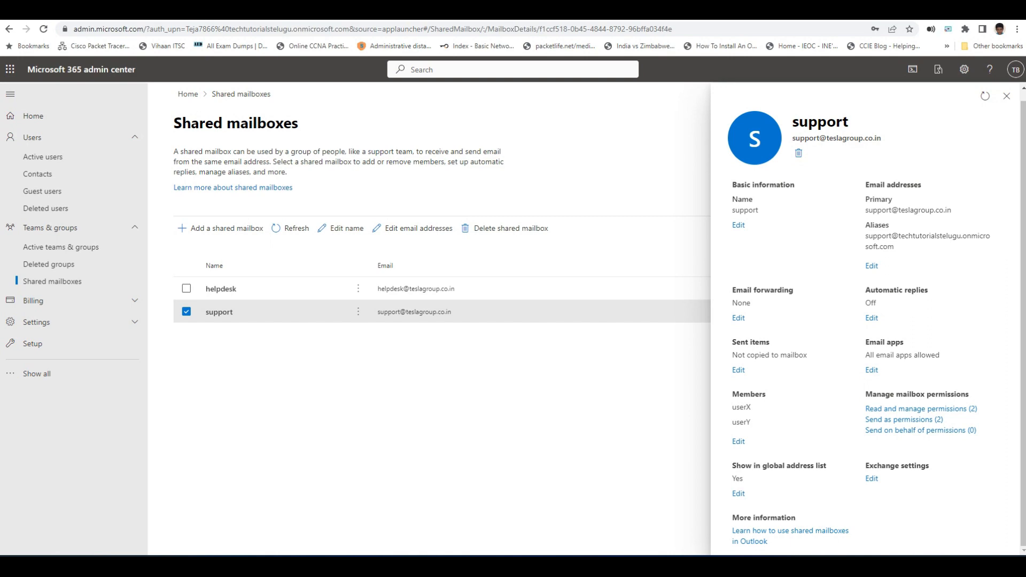
pyautogui.click(1016, 29)
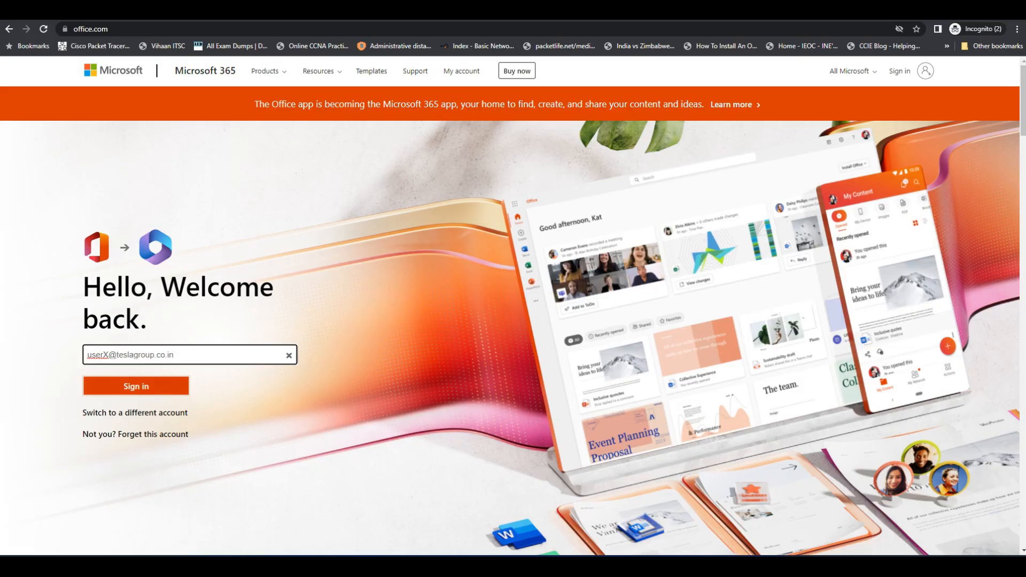
# Step: Sign in as userX with the account password and bring up the Folders options menu
pyautogui.click(136, 385)
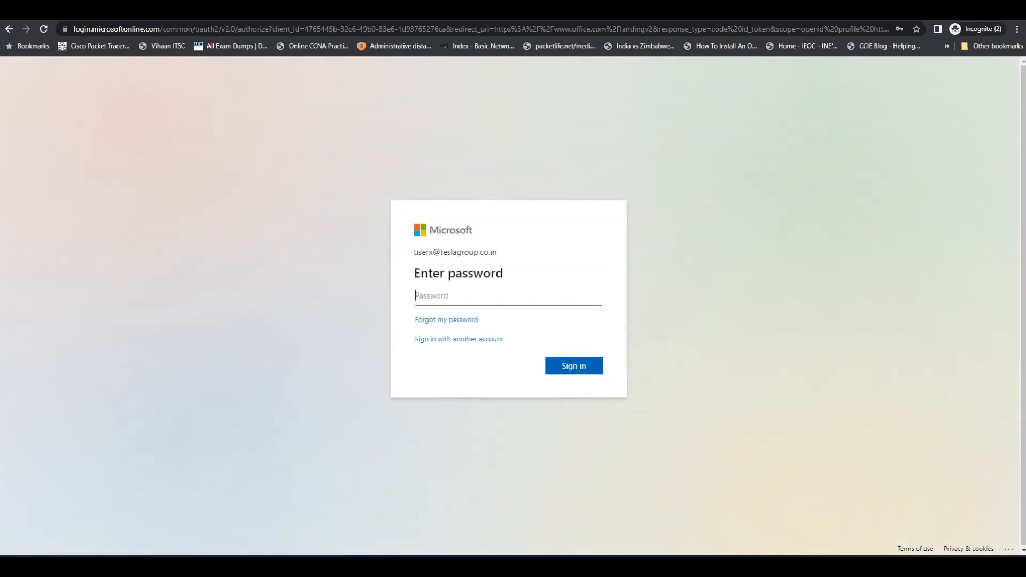
pyautogui.write('****')
pyautogui.press('Return')
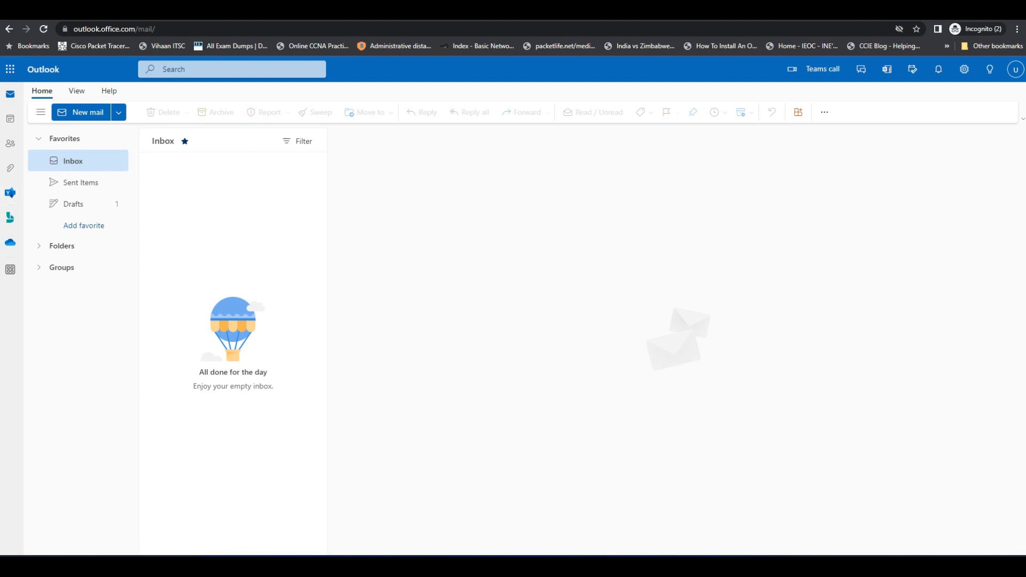
pyautogui.rightClick(60, 243)
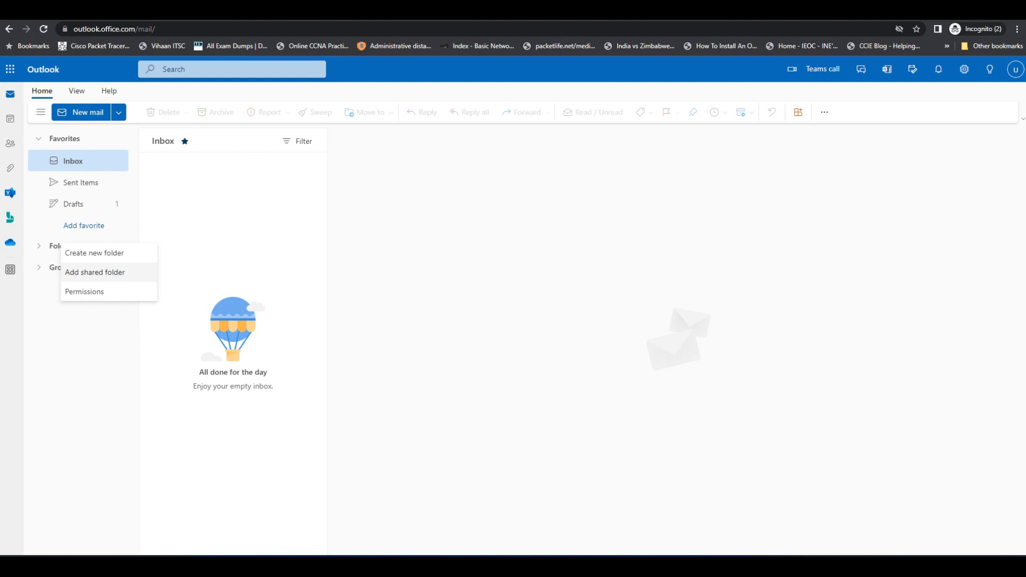
# Step: Add support as a shared folder, then open the 'test shared mailbox' message in its Inbox
pyautogui.click(94, 272)
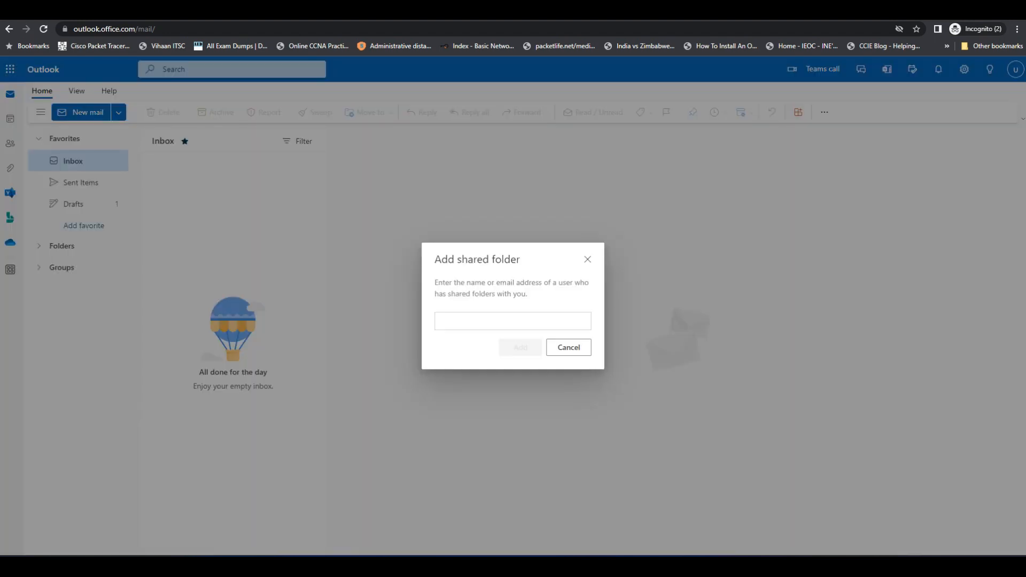
pyautogui.write('su')
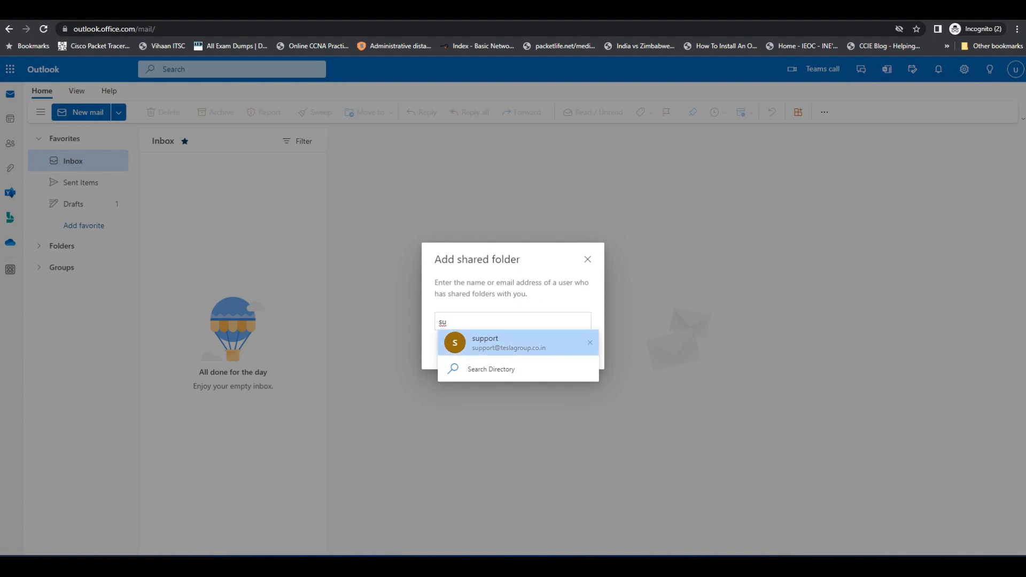
pyautogui.click(507, 342)
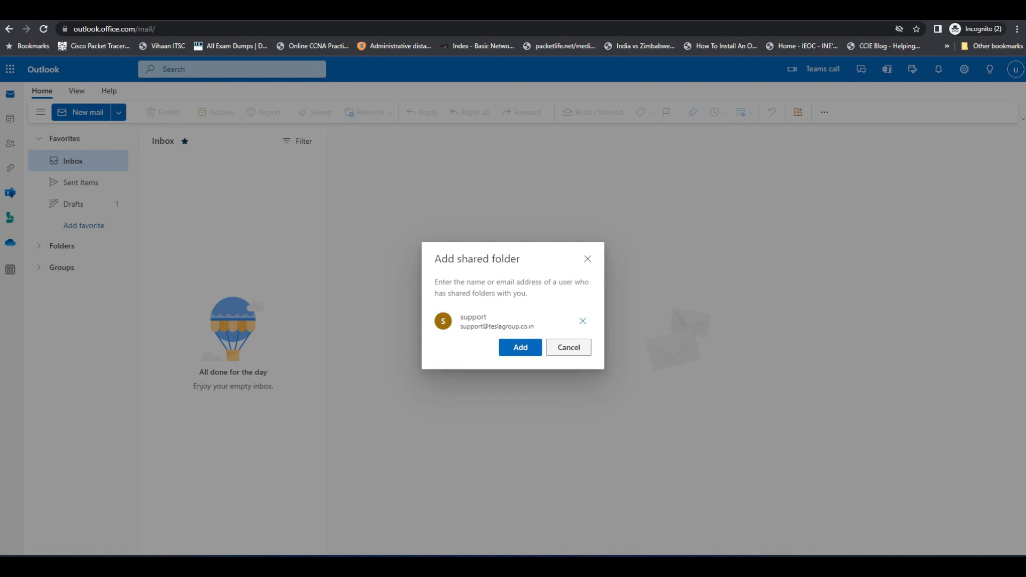
pyautogui.click(518, 348)
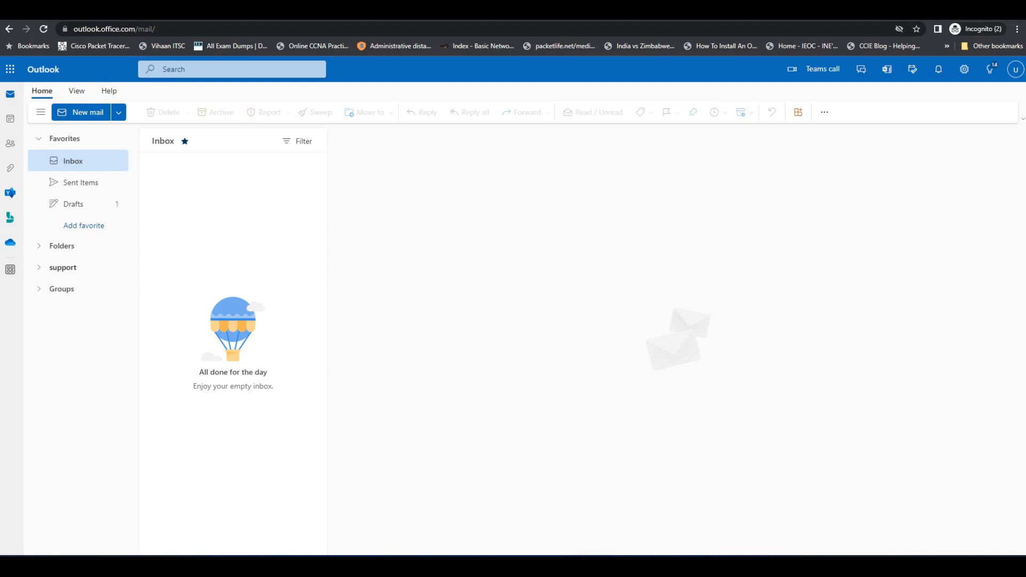
pyautogui.click(63, 267)
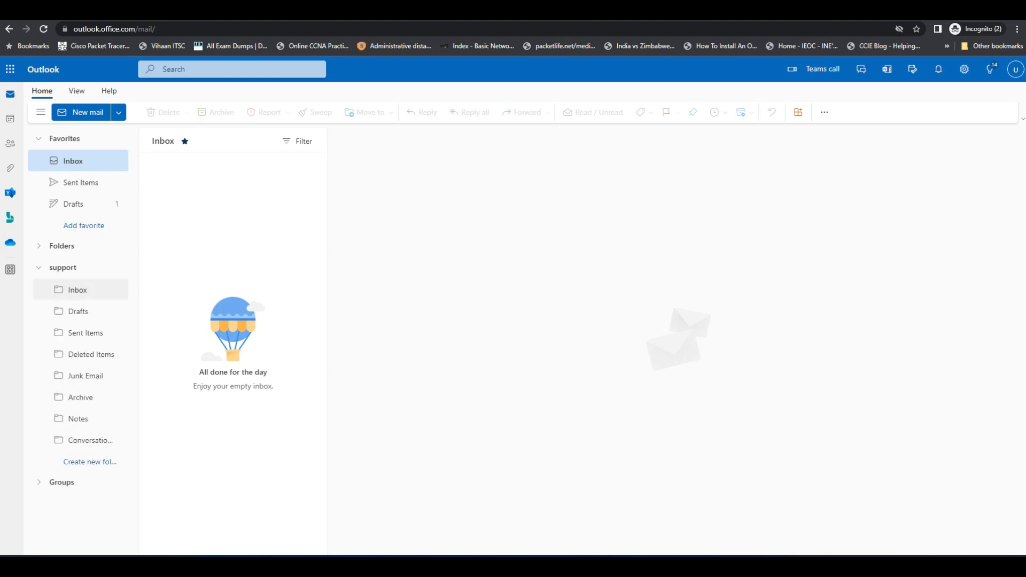
pyautogui.click(77, 289)
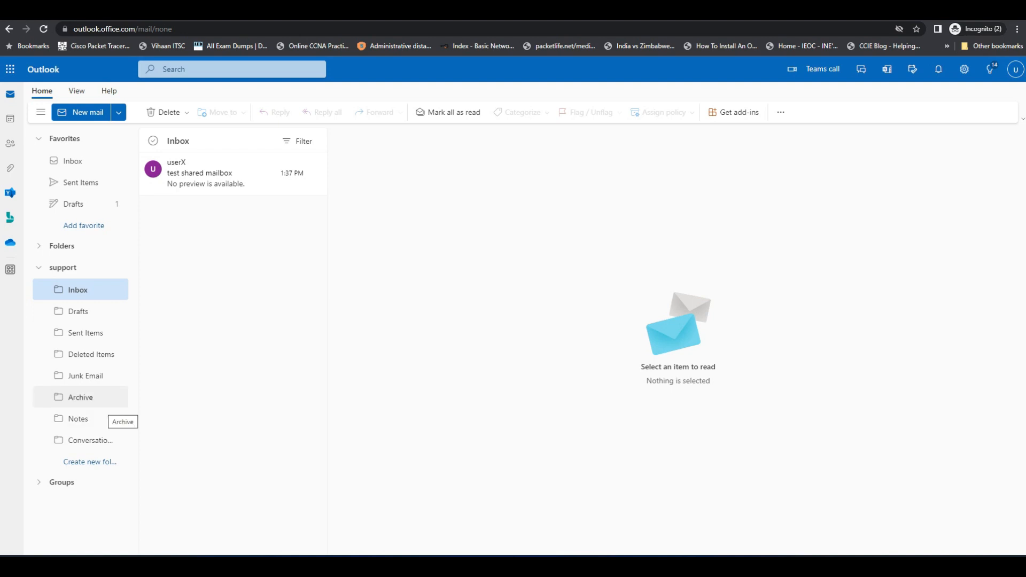
pyautogui.click(225, 176)
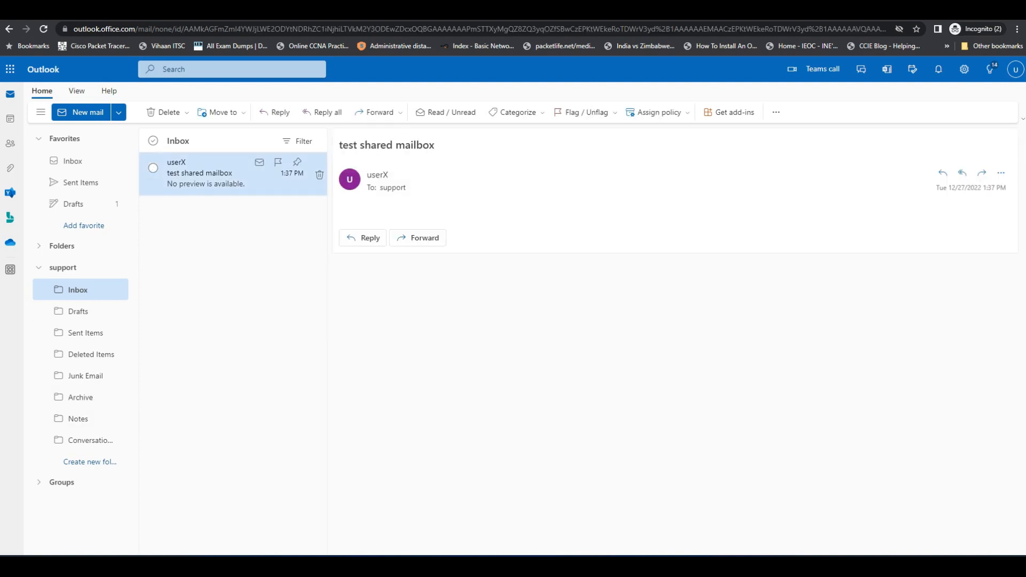
# Step: Reply with the From address set to support and begin typing 'Received'
pyautogui.click(362, 238)
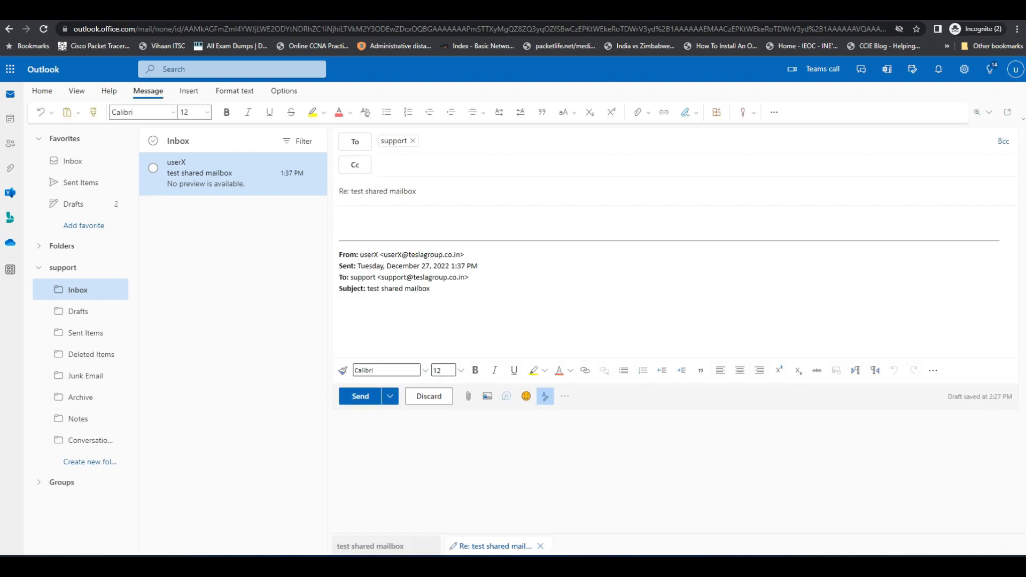
pyautogui.click(284, 91)
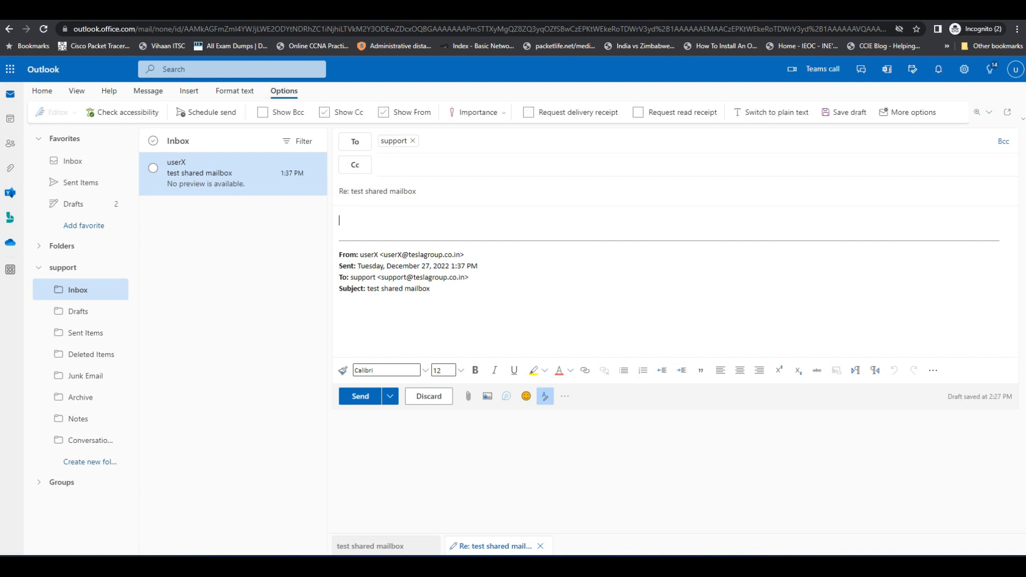
pyautogui.click(383, 112)
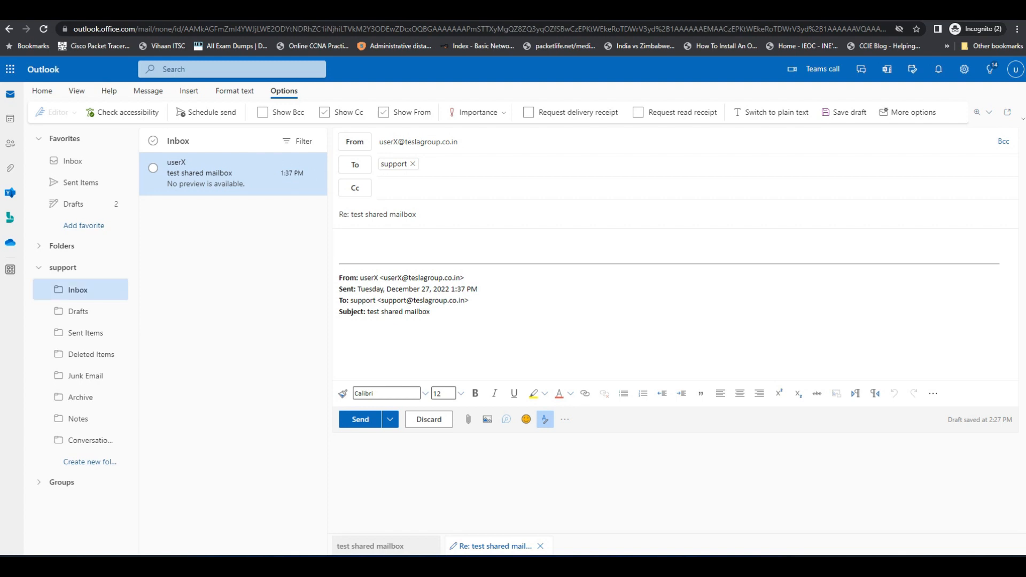
pyautogui.click(354, 142)
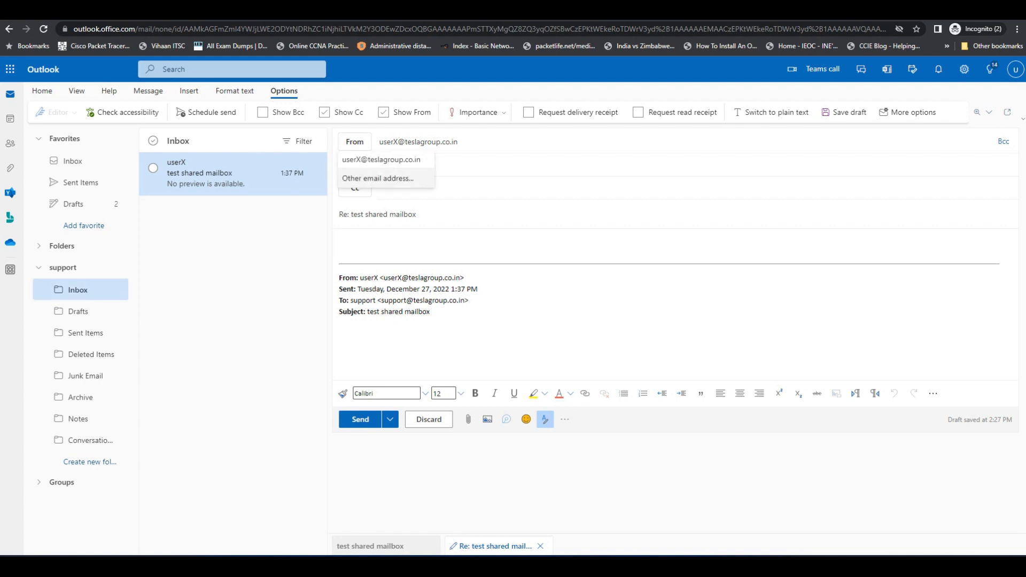
pyautogui.click(378, 178)
pyautogui.click(422, 211)
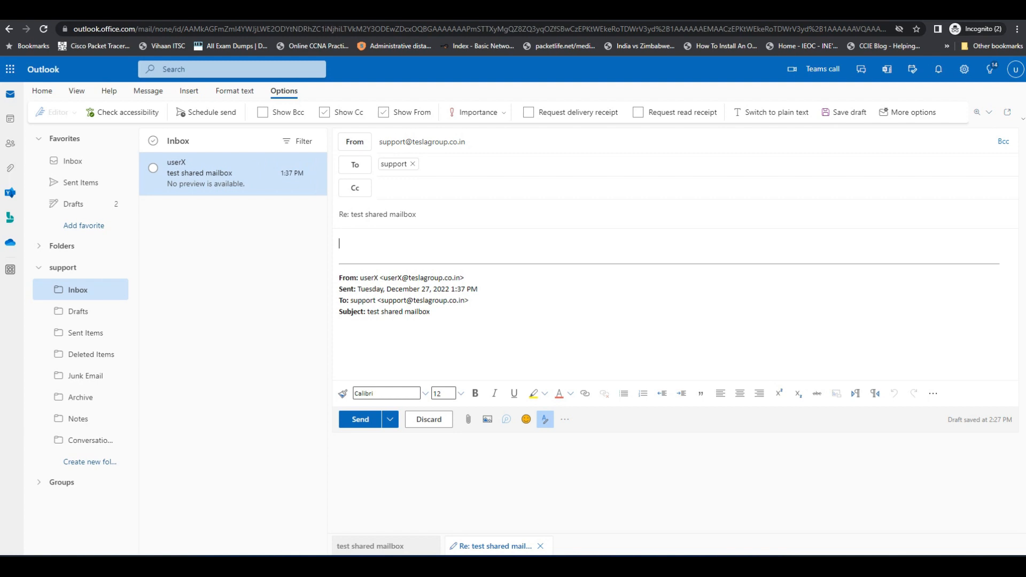
pyautogui.write('Rece')
pyautogui.write('ioov')
# Step: Fix the body to 'Received..', add the 'Regards, USER X' sign-off, and send
pyautogui.press('BackSpace')
pyautogui.press('BackSpace')
pyautogui.write('ved')
pyautogui.press('Return')
pyautogui.press('Return')
pyautogui.write('Rea')
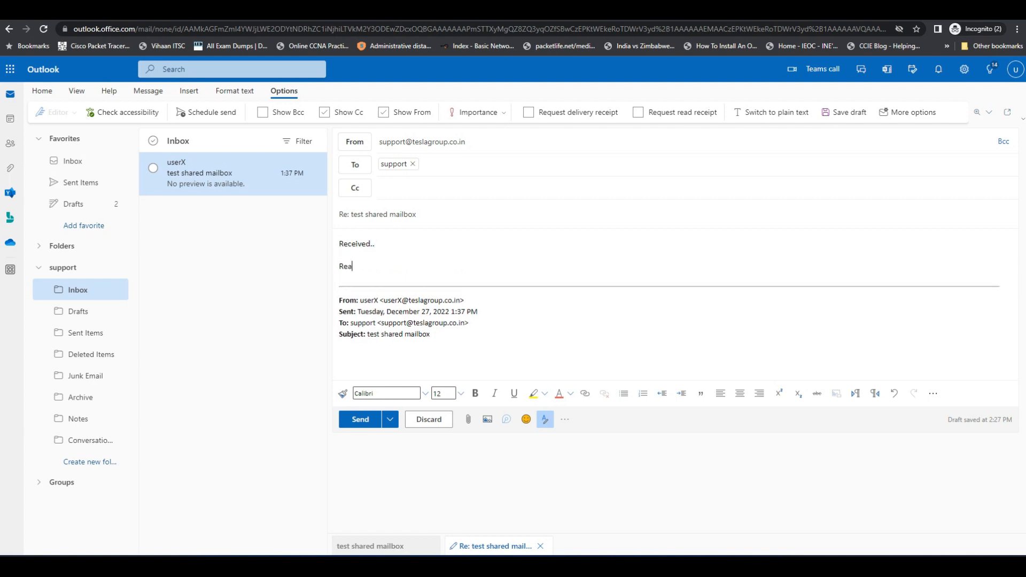
pyautogui.press('BackSpace')
pyautogui.write('gards,')
pyautogui.press('Return')
pyautogui.write('USER X')
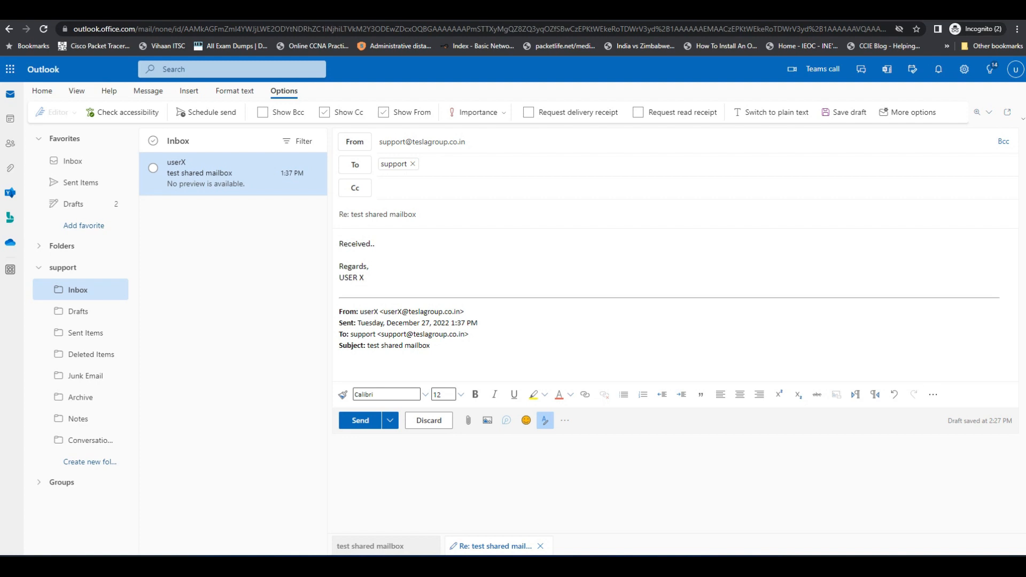
pyautogui.click(360, 421)
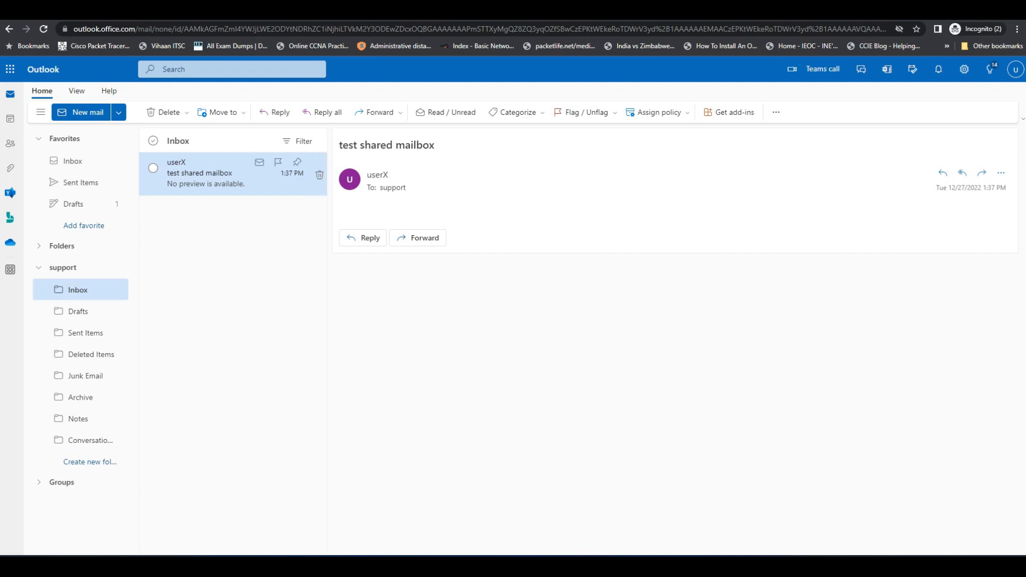
# Step: Refresh Outlook, open the 'Re: test shared mailbox' reply, then open the account menu
pyautogui.click(73, 161)
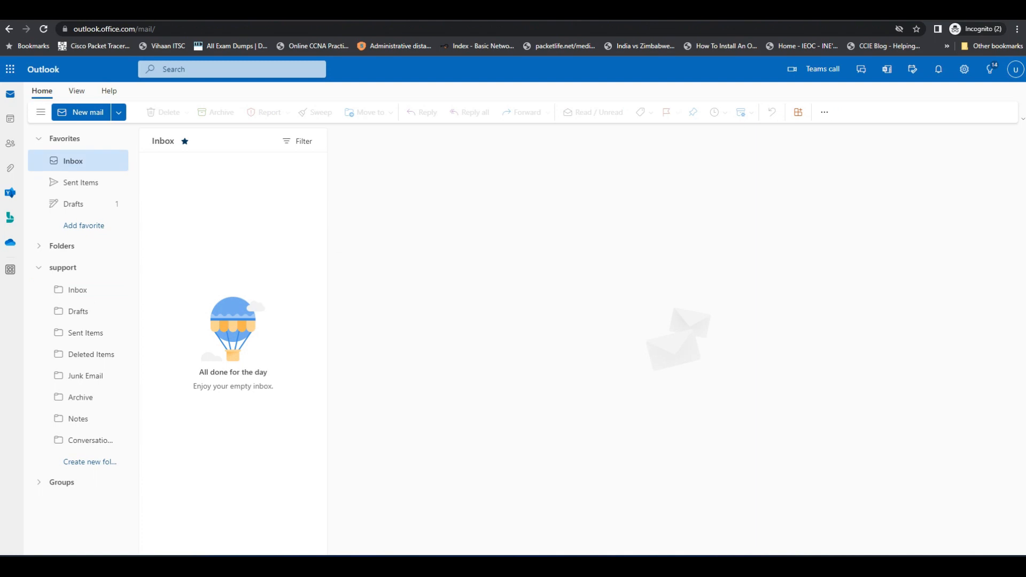
pyautogui.click(44, 28)
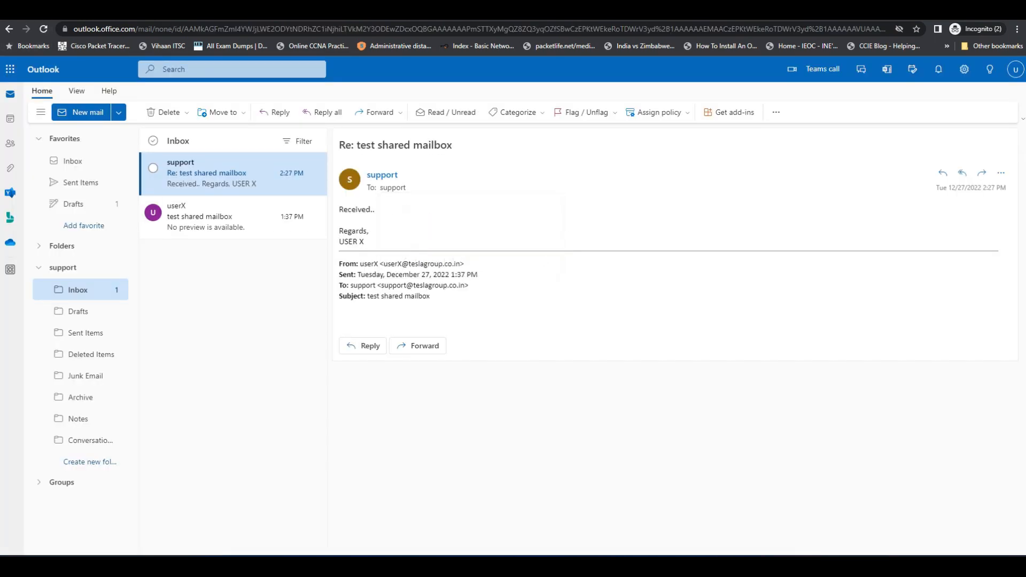
pyautogui.moveTo(393, 187)
pyautogui.click(229, 216)
pyautogui.click(230, 173)
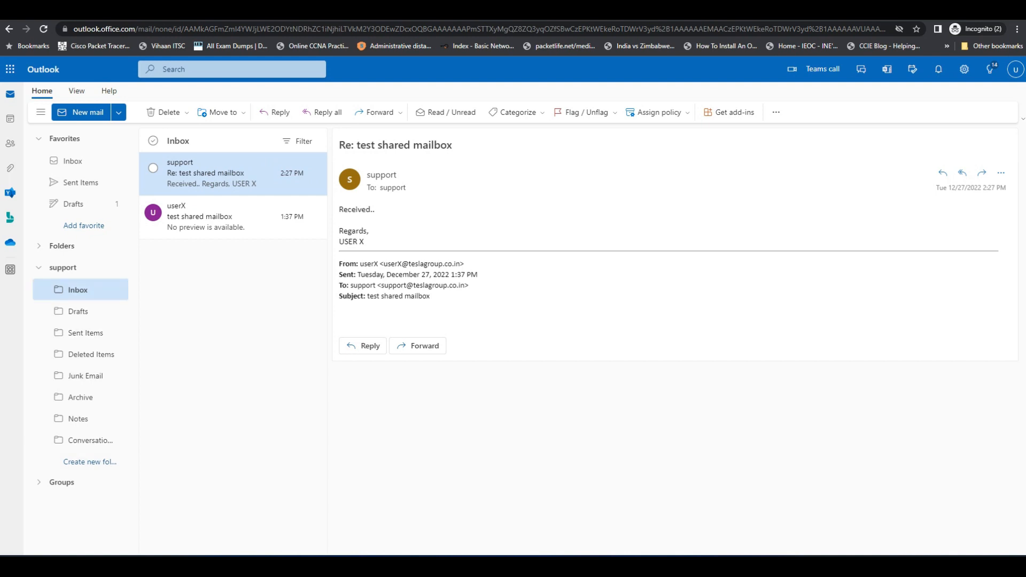
pyautogui.click(1015, 69)
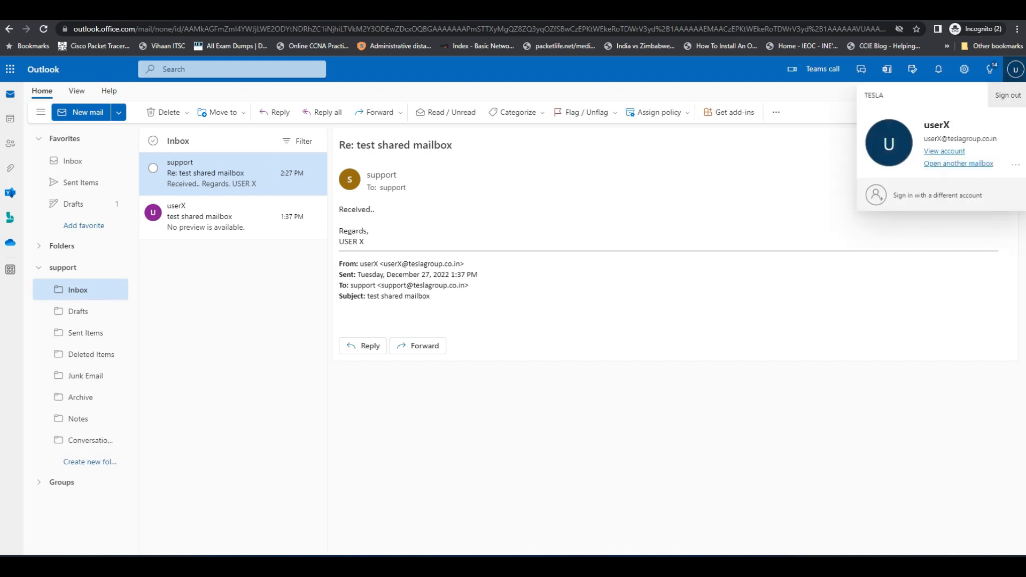
# Step: Sign out of userX and sign in at office.com with userY's email and password
pyautogui.click(1007, 94)
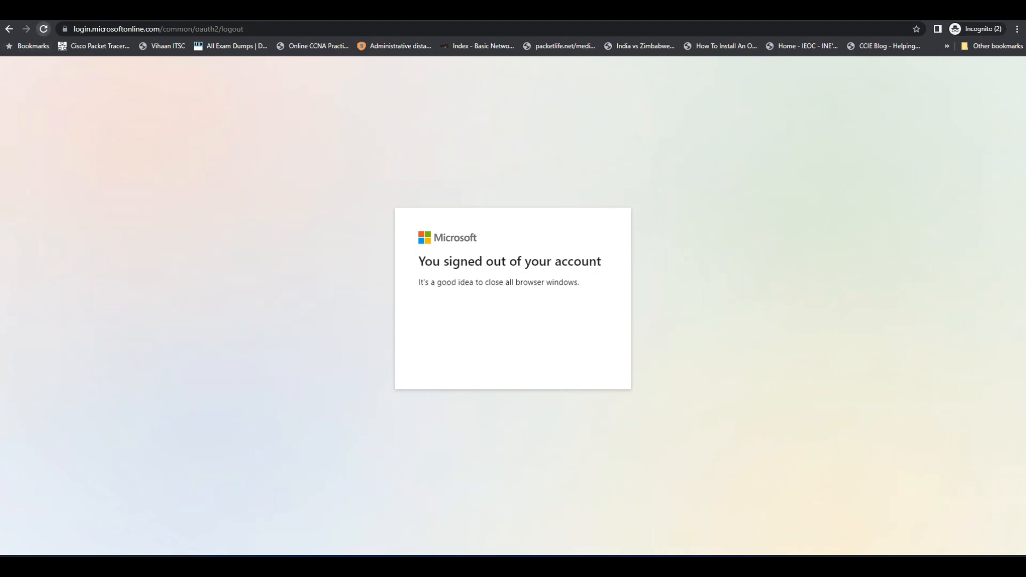
pyautogui.hotkey('ctrl', 'l')
pyautogui.write('office.com')
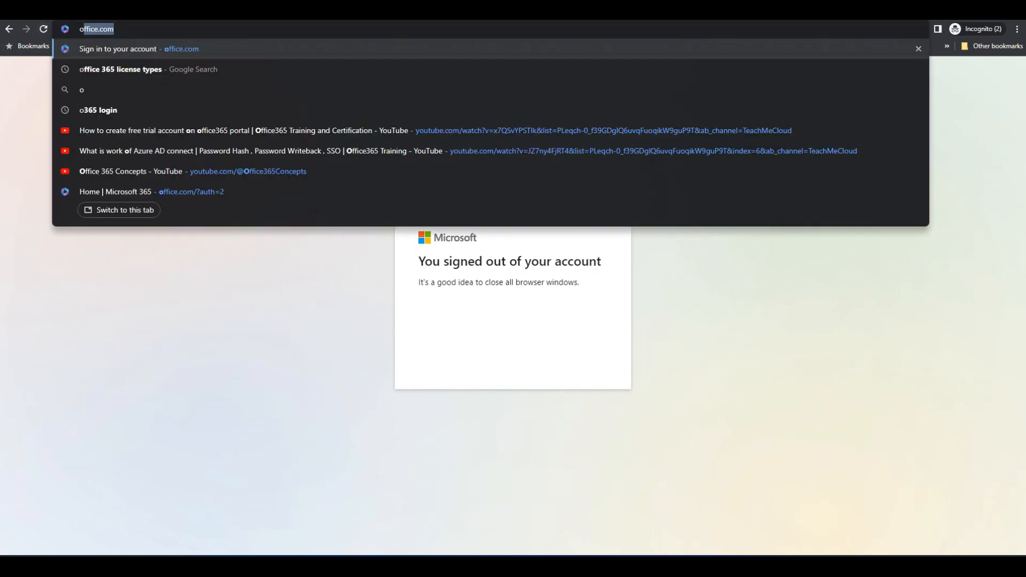
pyautogui.press('Return')
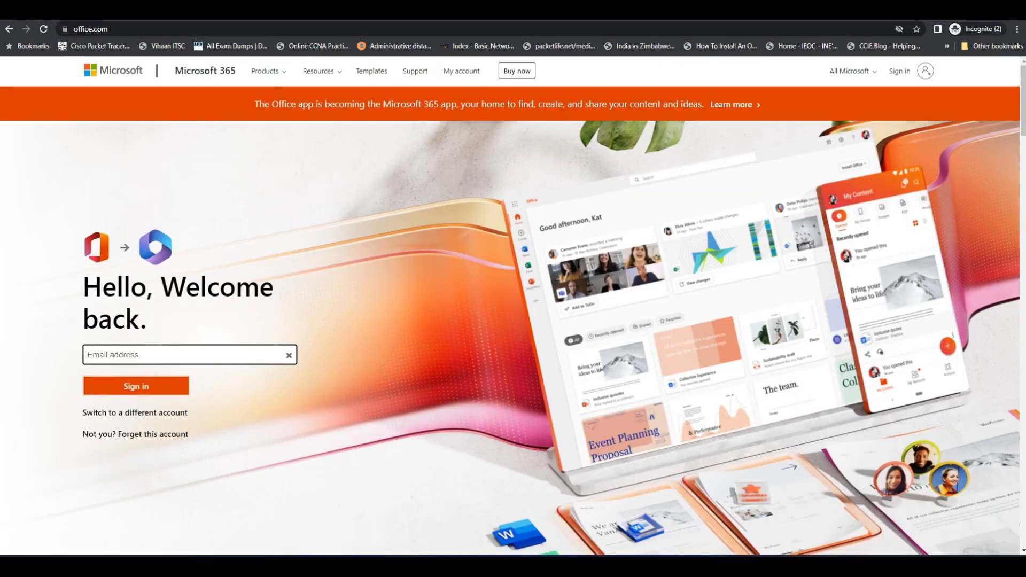
pyautogui.click(182, 354)
pyautogui.press('Return')
pyautogui.write('********')
pyautogui.press('Return')
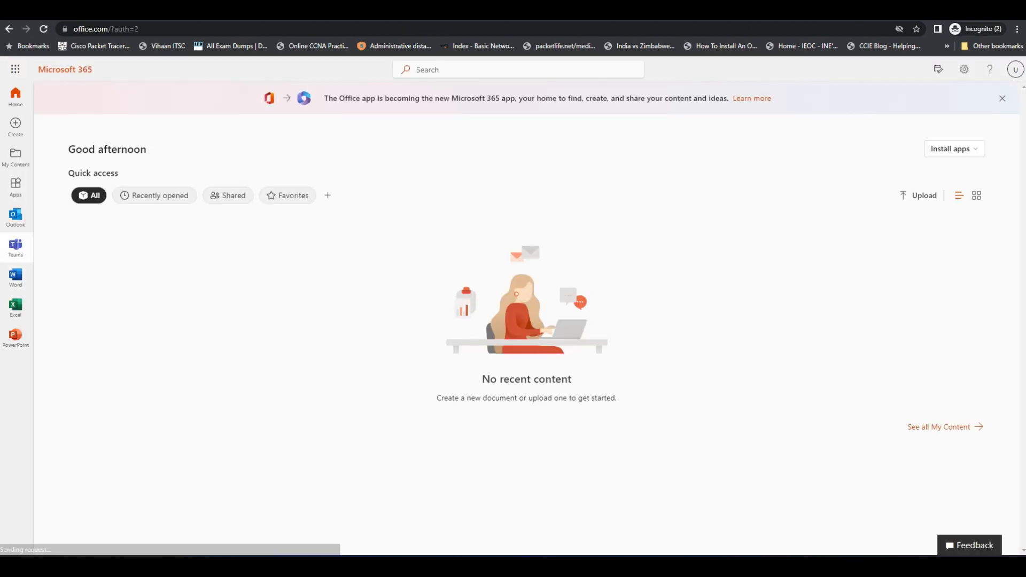
# Step: Open Outlook, skipping the security setup and declining to stay signed in
pyautogui.click(16, 217)
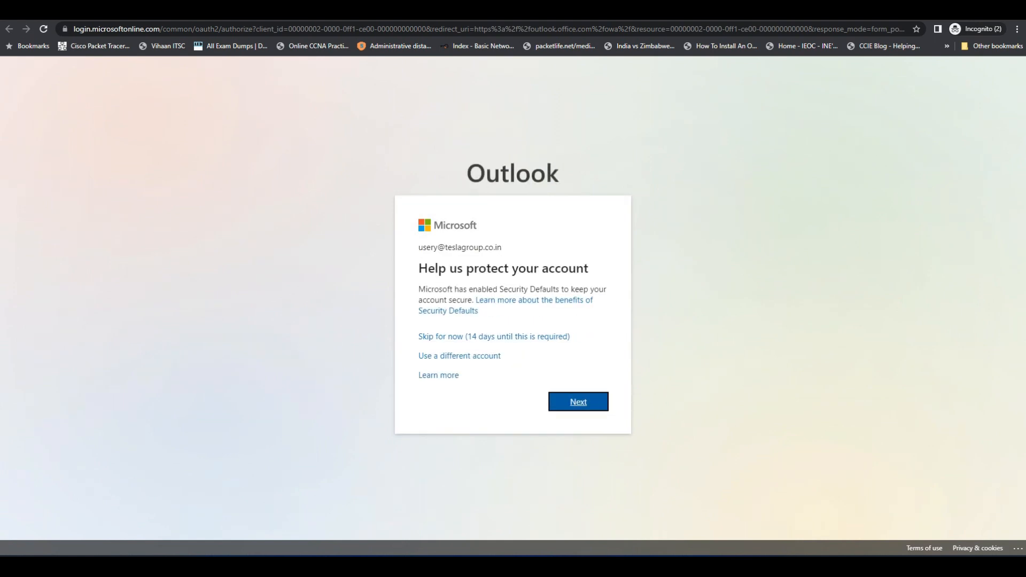
pyautogui.click(507, 337)
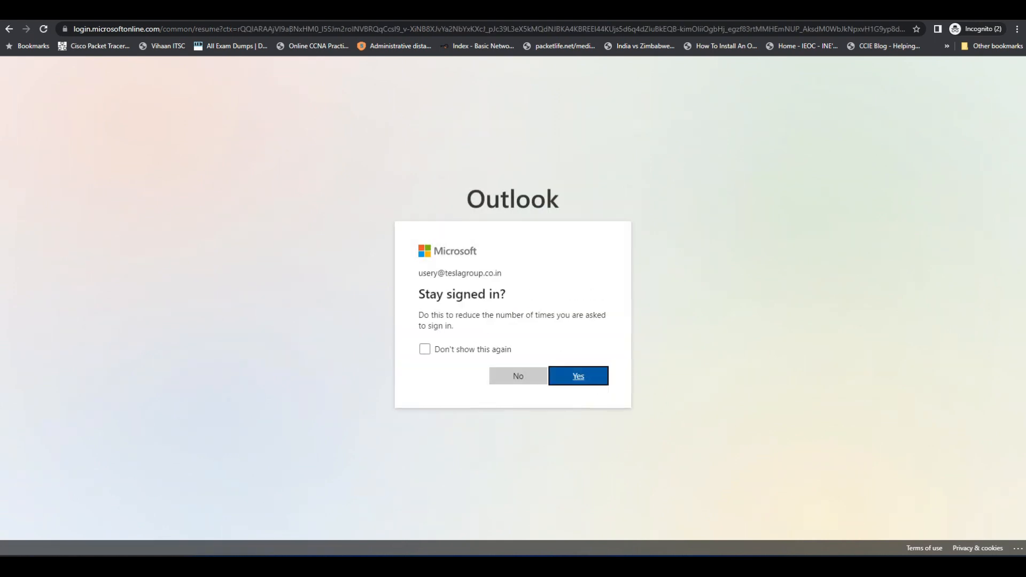
pyautogui.click(519, 376)
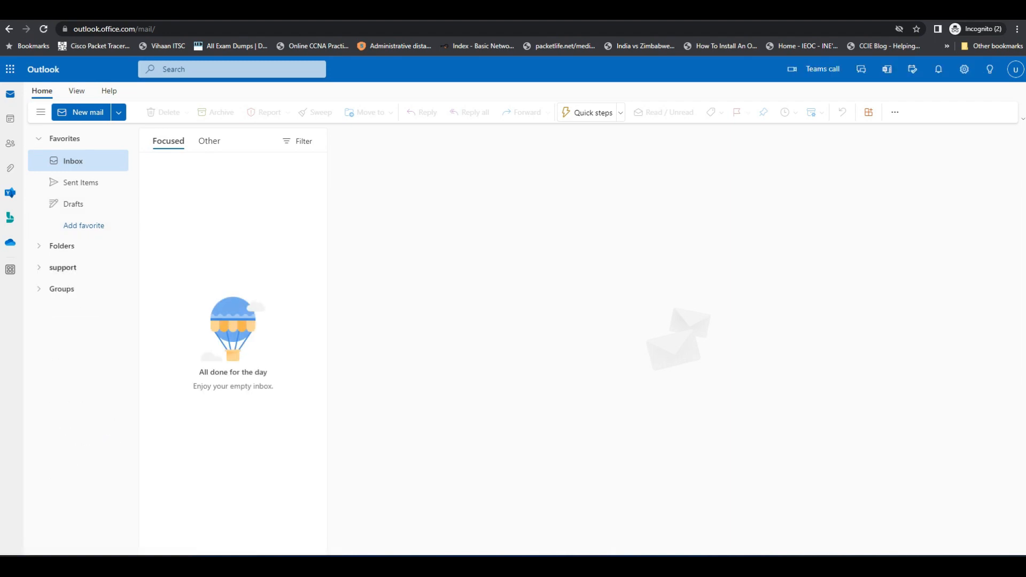
# Step: Expand the support mailbox and read the 'test shared mailbox' message and its reply in its Inbox
pyautogui.click(63, 268)
pyautogui.click(78, 290)
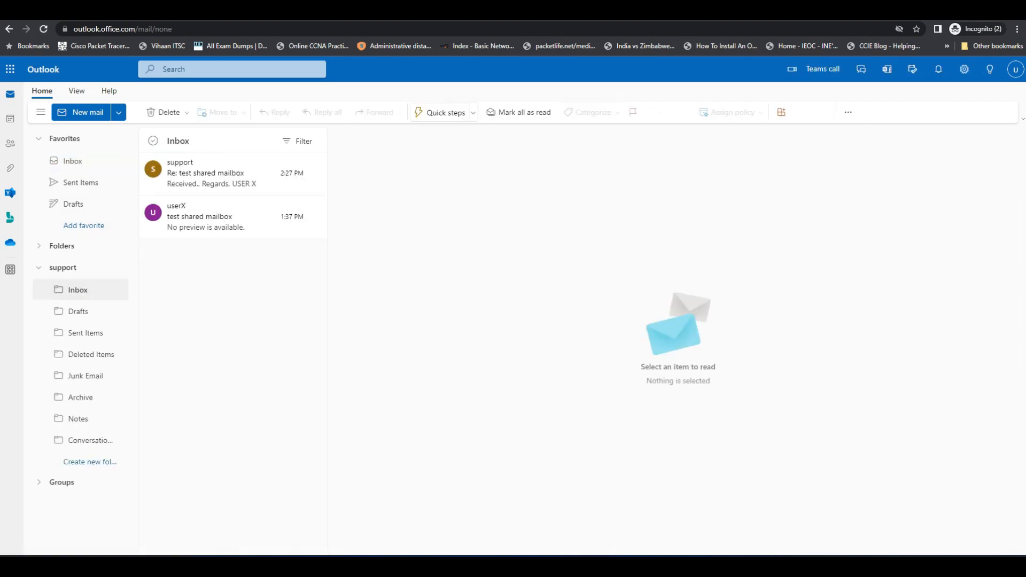
pyautogui.click(233, 217)
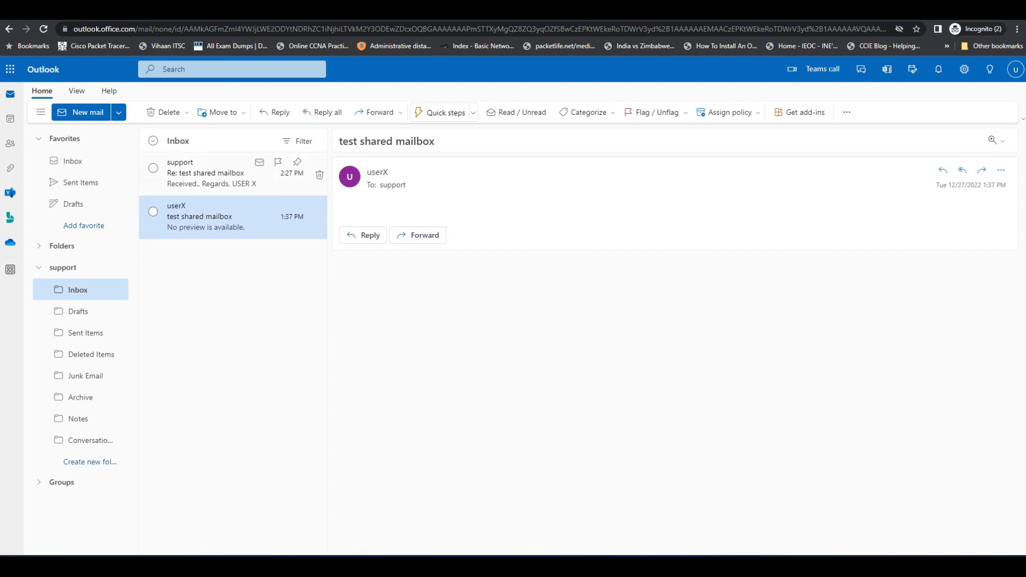
pyautogui.click(233, 173)
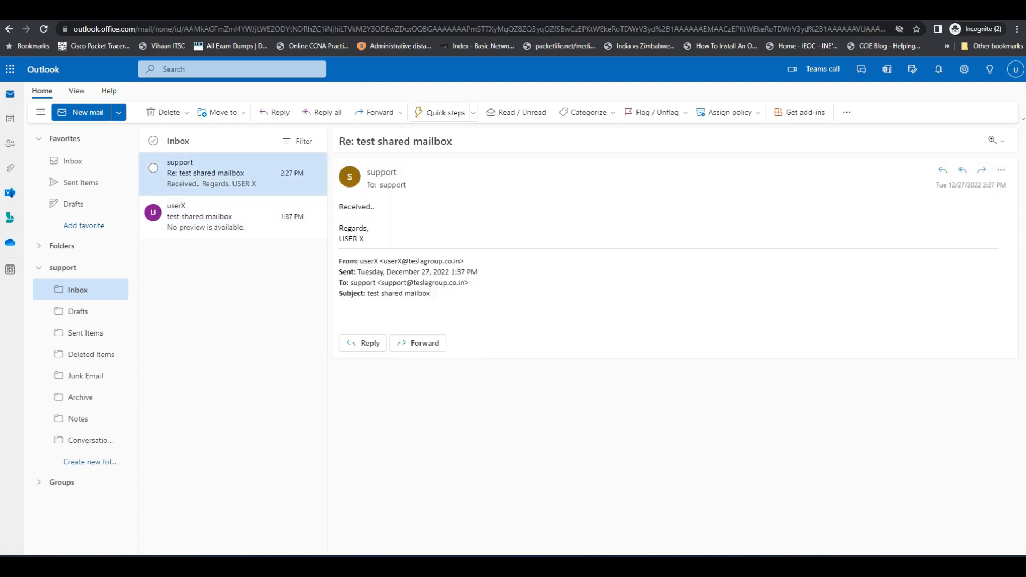
# Step: Check support's Sent Items for the test emails, then reread both Inbox messages, ending on the reply
pyautogui.click(85, 332)
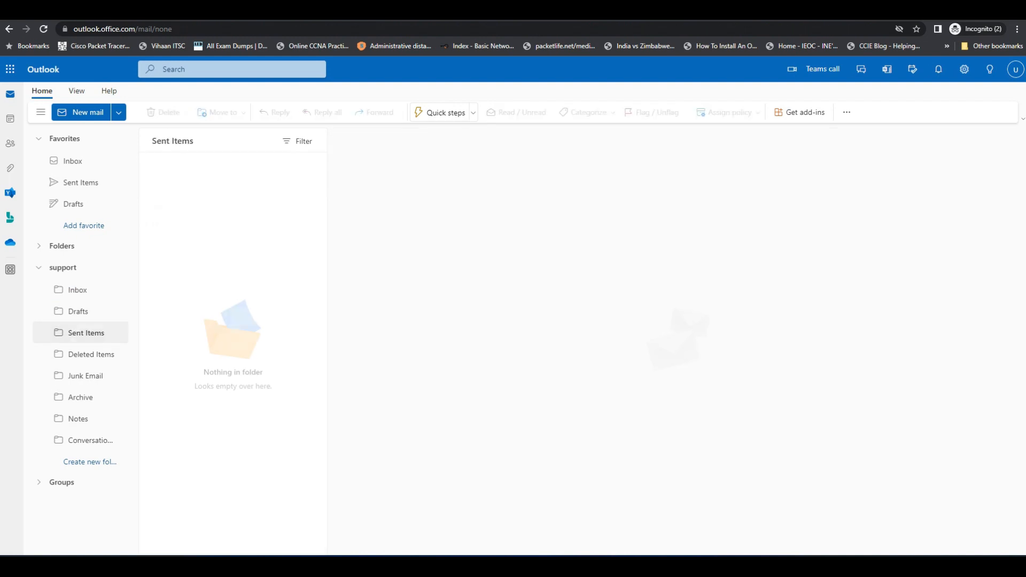
pyautogui.click(77, 290)
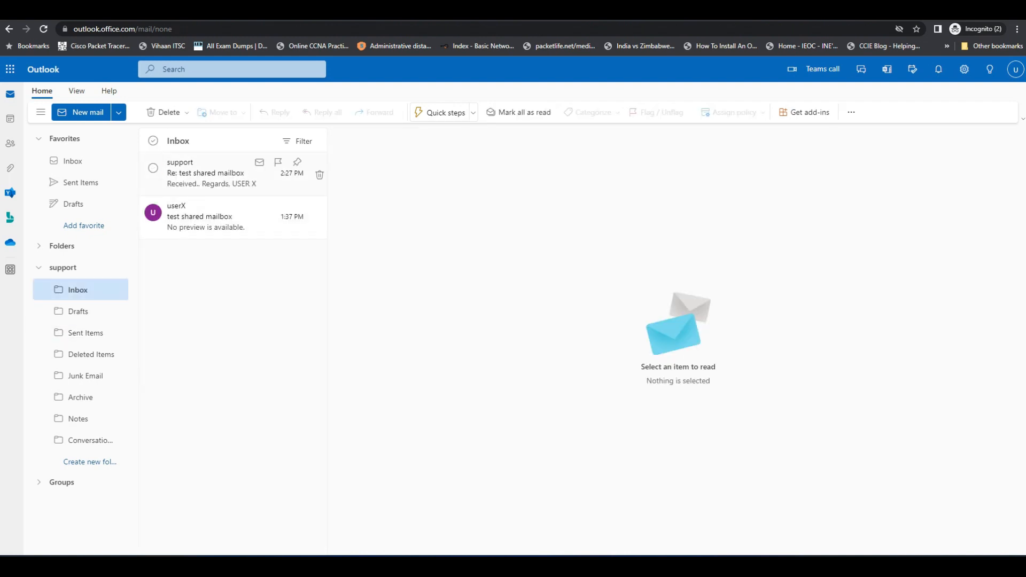
pyautogui.click(233, 174)
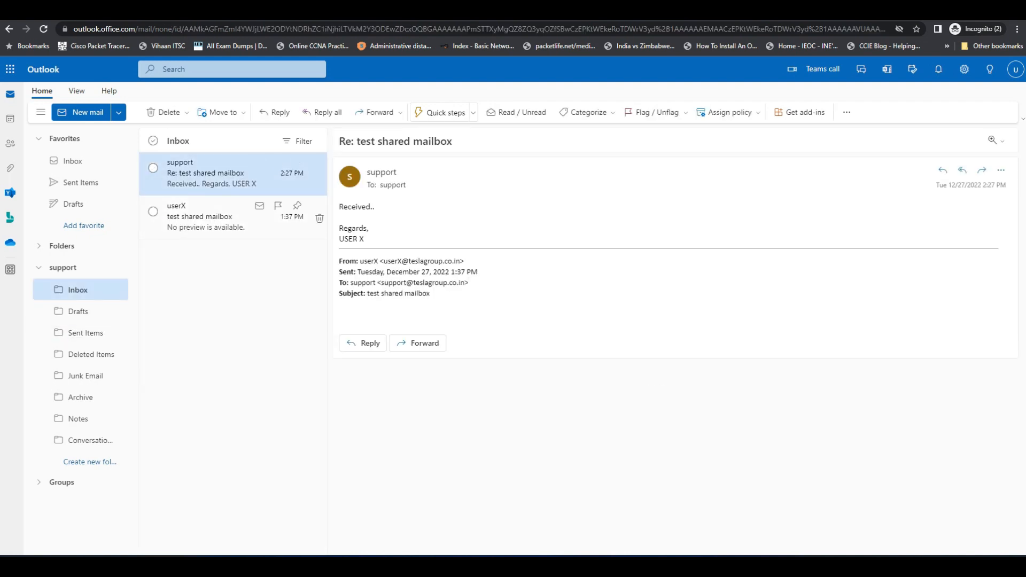
pyautogui.click(233, 217)
pyautogui.click(233, 174)
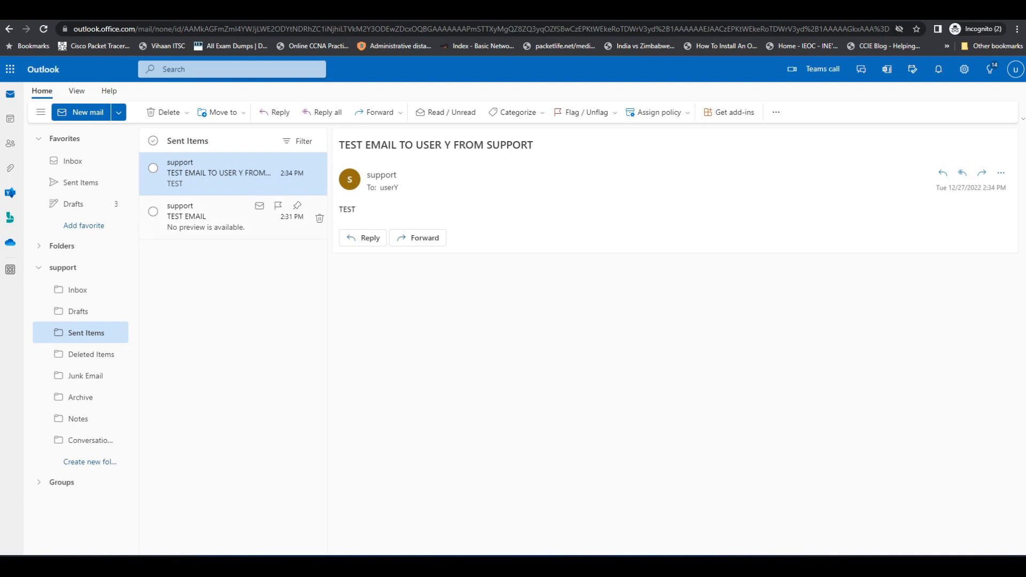
# Step: Draft a new email with Show From on and From set to support, then view support Inbox and your Sent Items
pyautogui.click(80, 112)
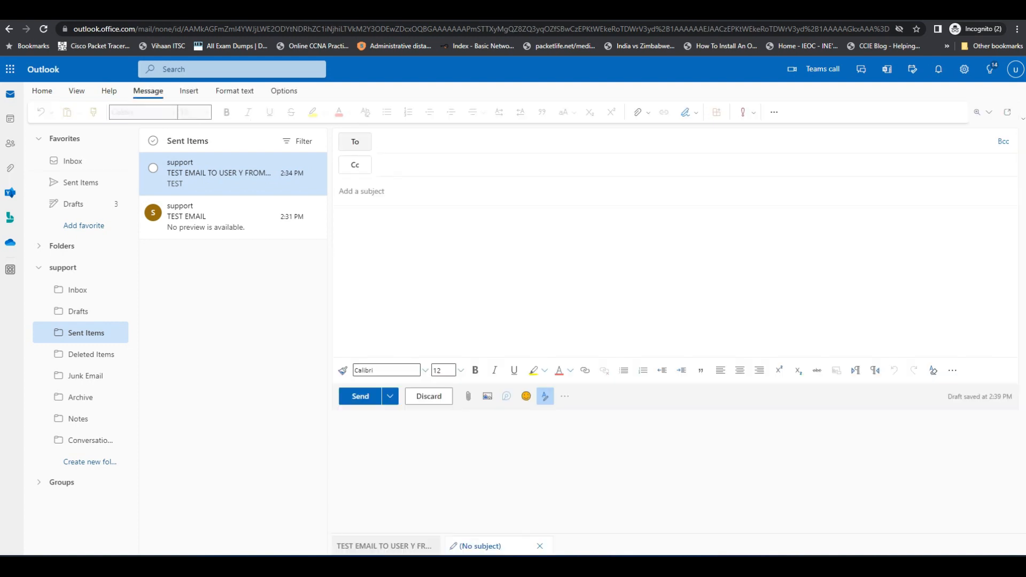
pyautogui.click(284, 91)
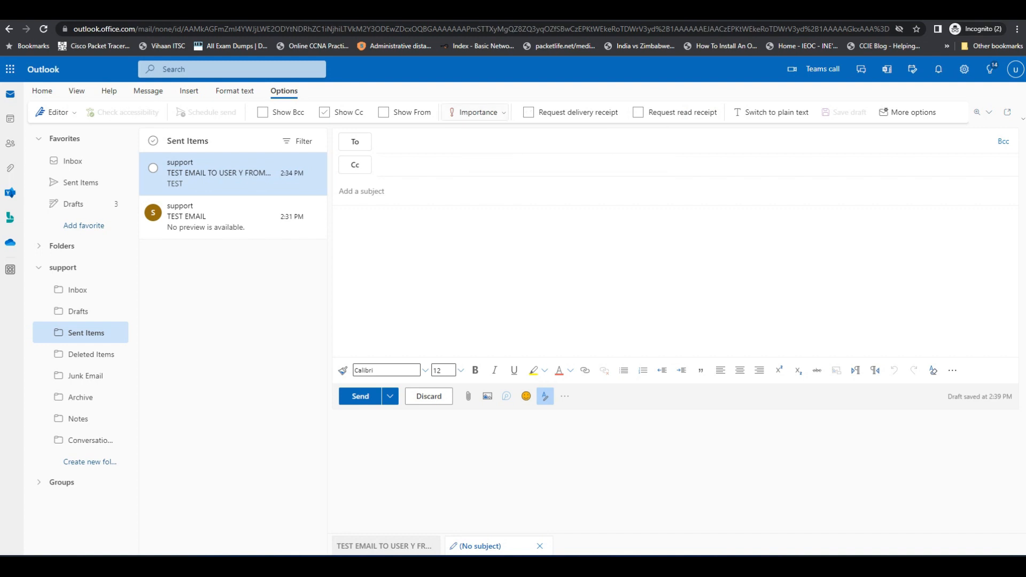
pyautogui.click(383, 112)
pyautogui.click(354, 141)
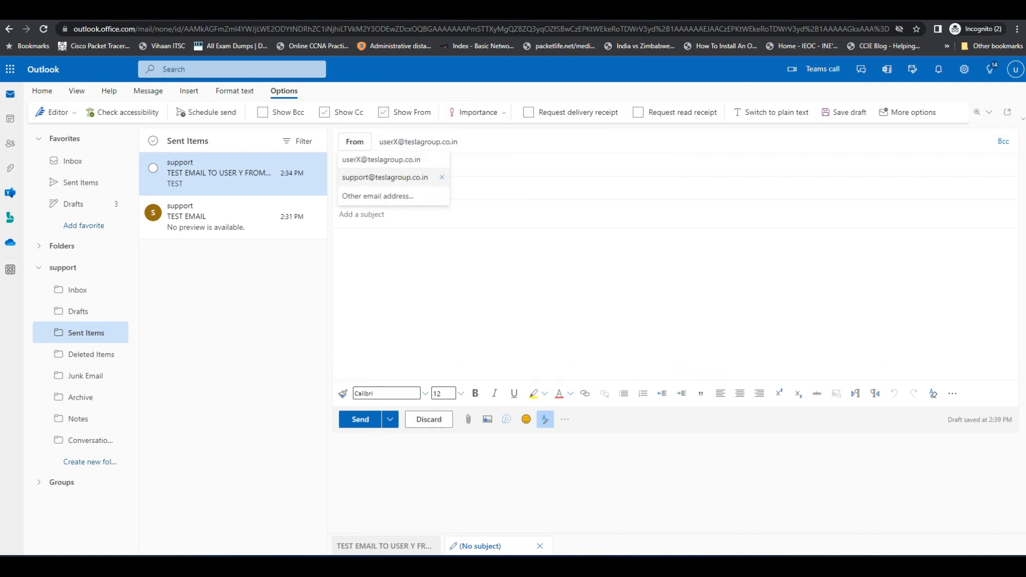
pyautogui.click(384, 176)
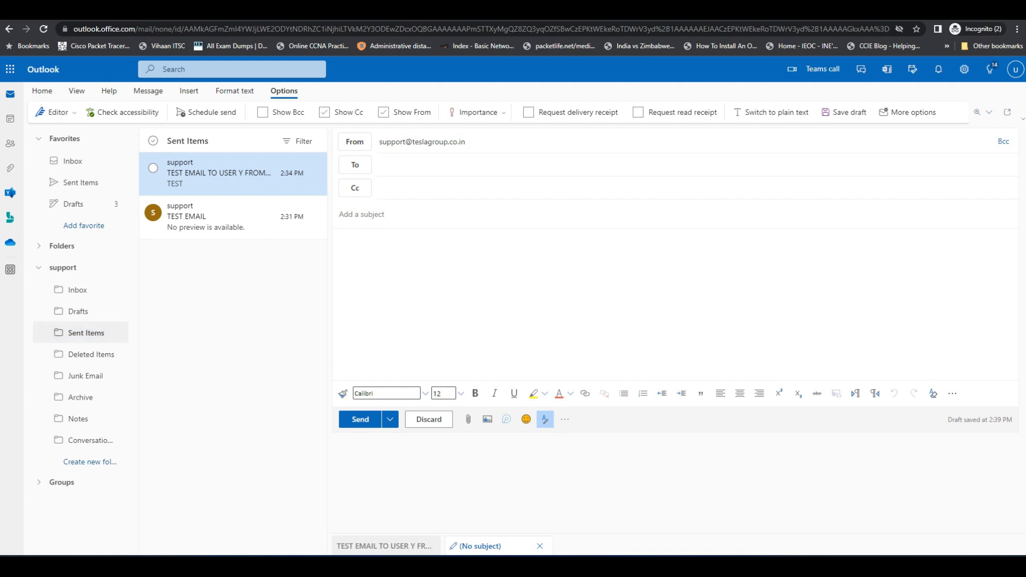
pyautogui.click(78, 290)
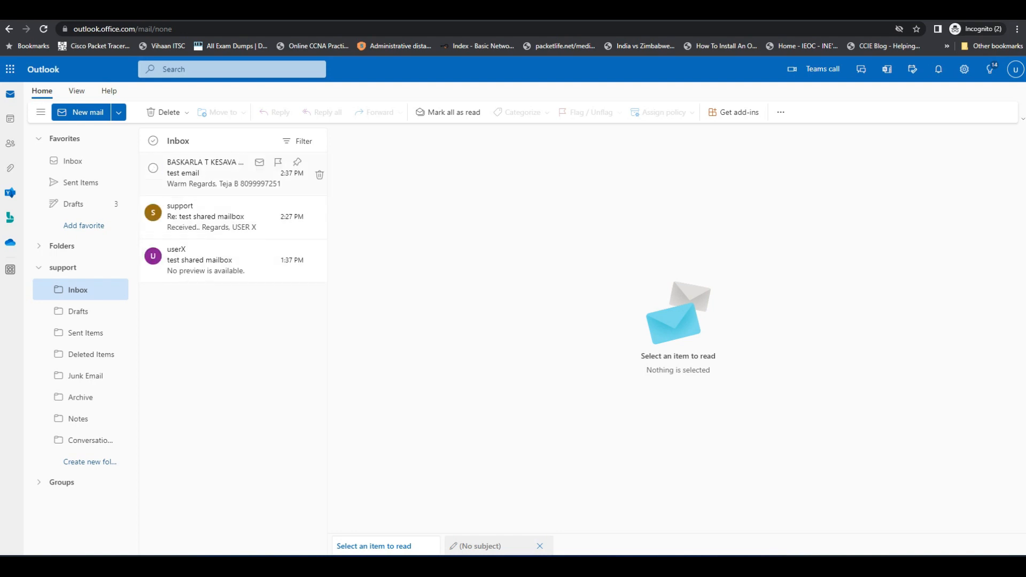
pyautogui.click(80, 182)
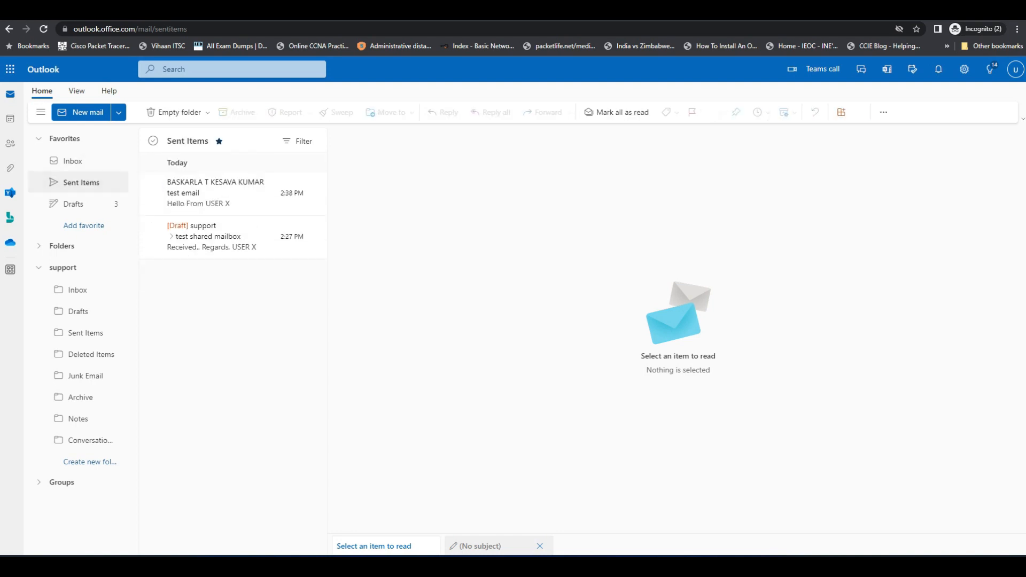